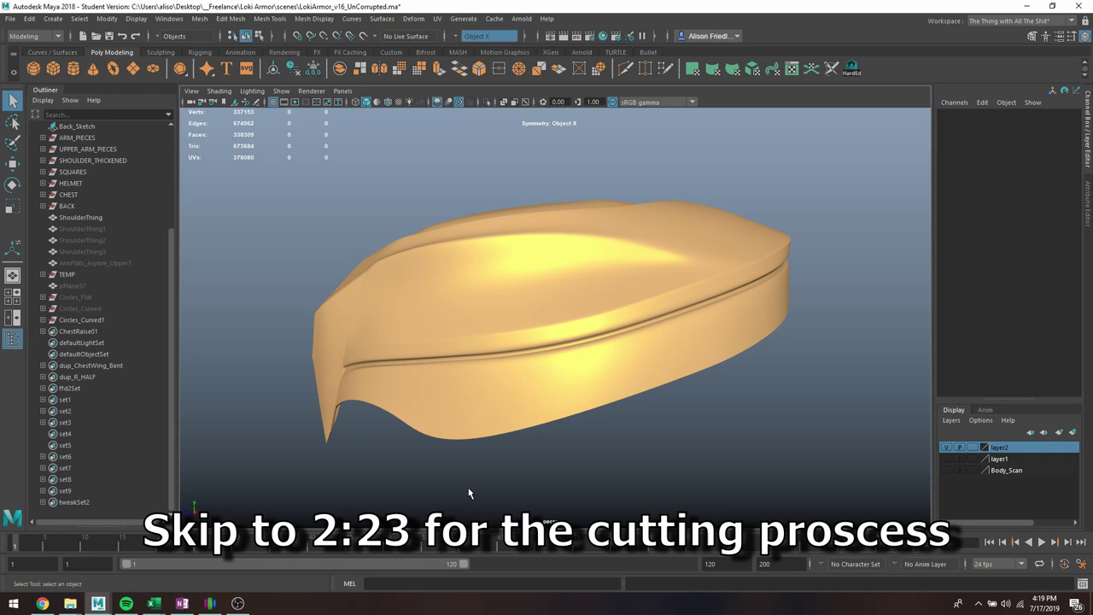
Examine the floating armor piece from several angles, including the seam that runs around its side
{"action": "left_click_drag", "start_coordinate": [763, 366], "coordinate": [788, 353], "text": "alt"}
{"action": "scroll", "coordinate": [576, 299], "scroll_direction": "down", "scroll_amount": 10}
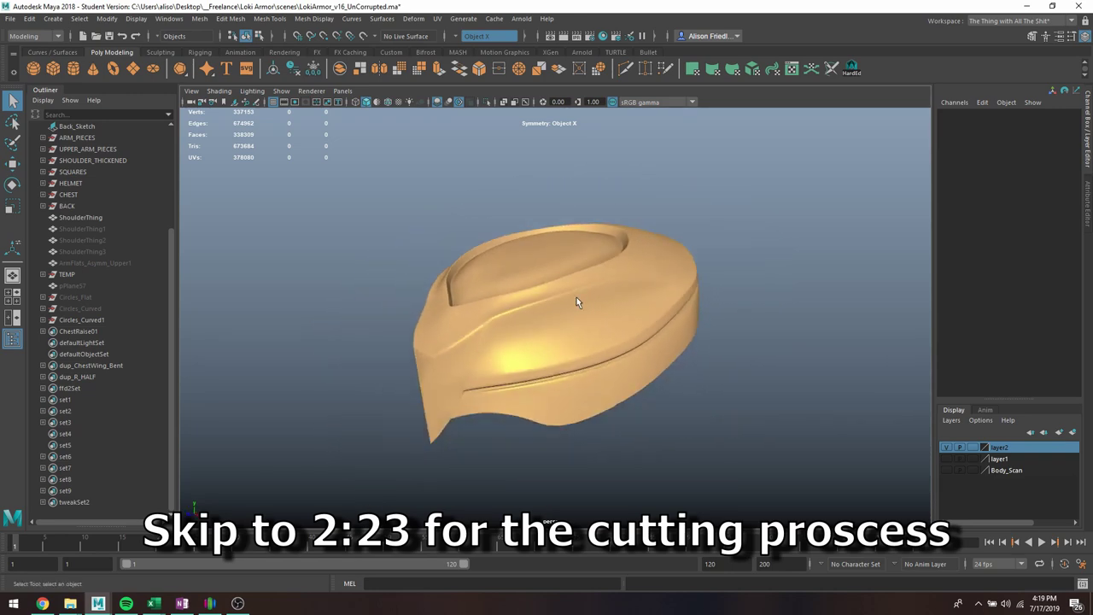
{"action": "left_click_drag", "start_coordinate": [325, 501], "coordinate": [365, 330], "text": "alt"}
{"action": "scroll", "coordinate": [539, 404], "scroll_direction": "down", "scroll_amount": 6}
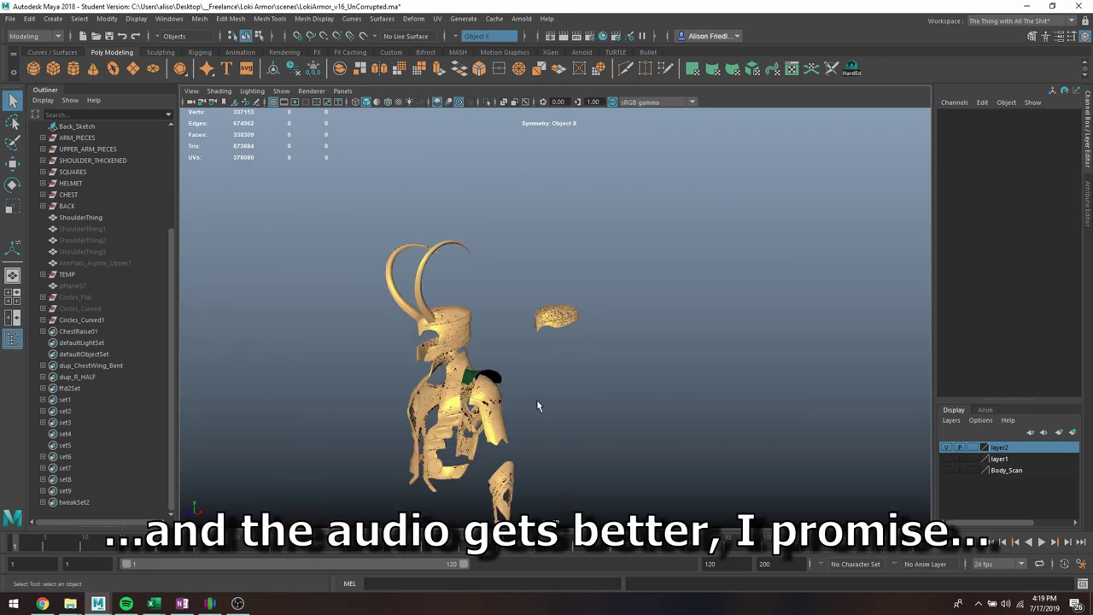
{"action": "middle_click_drag", "start_coordinate": [525, 403], "coordinate": [479, 336], "text": "alt"}
{"action": "scroll", "coordinate": [521, 310], "scroll_direction": "up", "scroll_amount": 10}
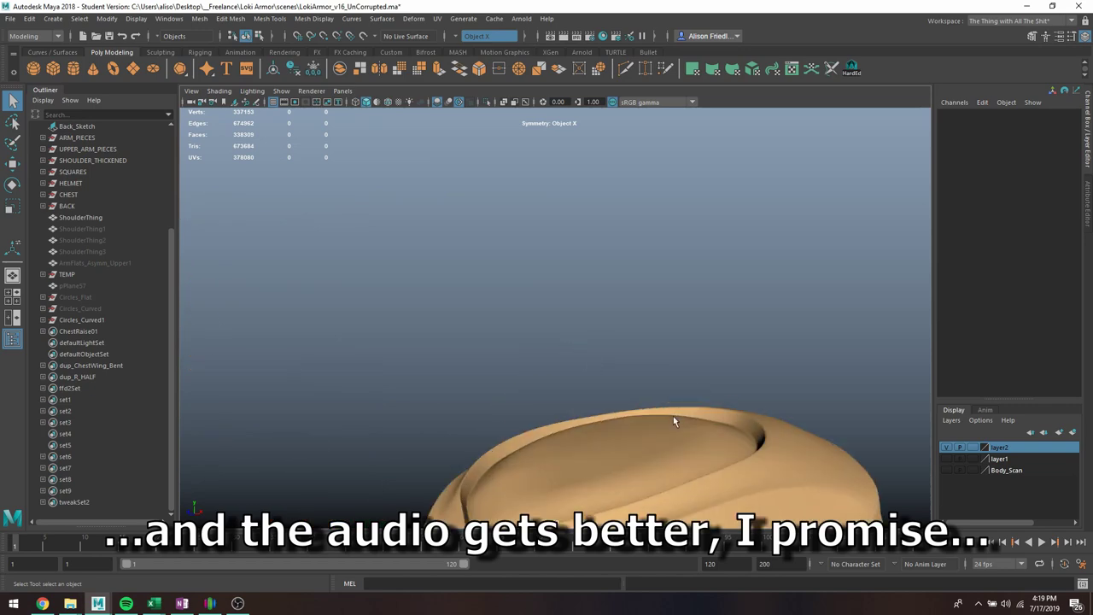
{"action": "left_click_drag", "start_coordinate": [673, 420], "coordinate": [699, 340], "text": "alt"}
{"action": "left_click_drag", "start_coordinate": [770, 306], "coordinate": [773, 311], "text": "alt"}
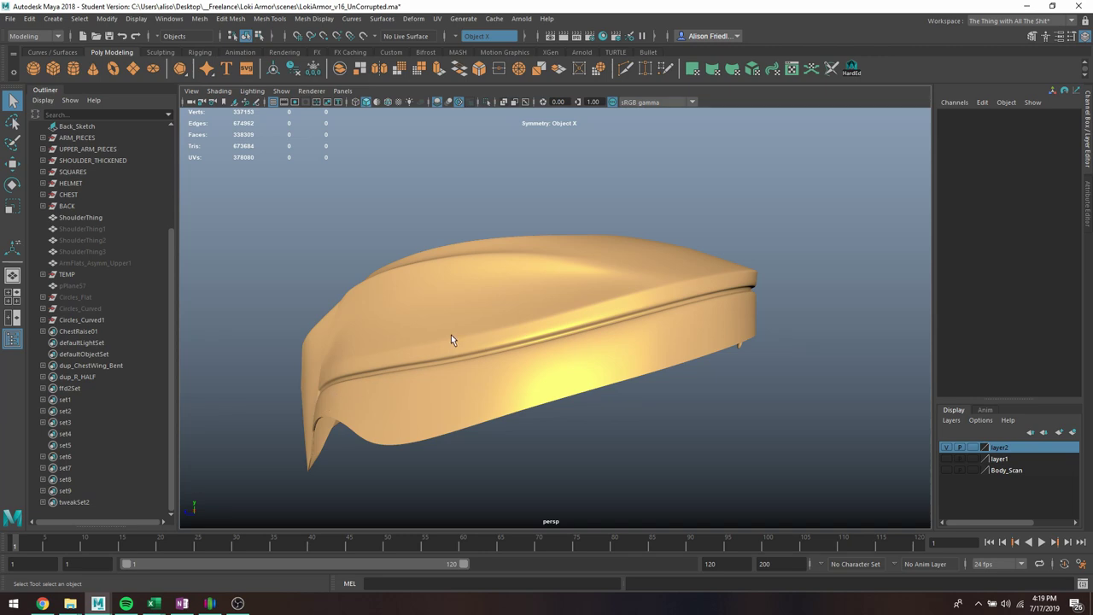
{"action": "left_click_drag", "start_coordinate": [451, 339], "coordinate": [498, 353], "text": "alt"}
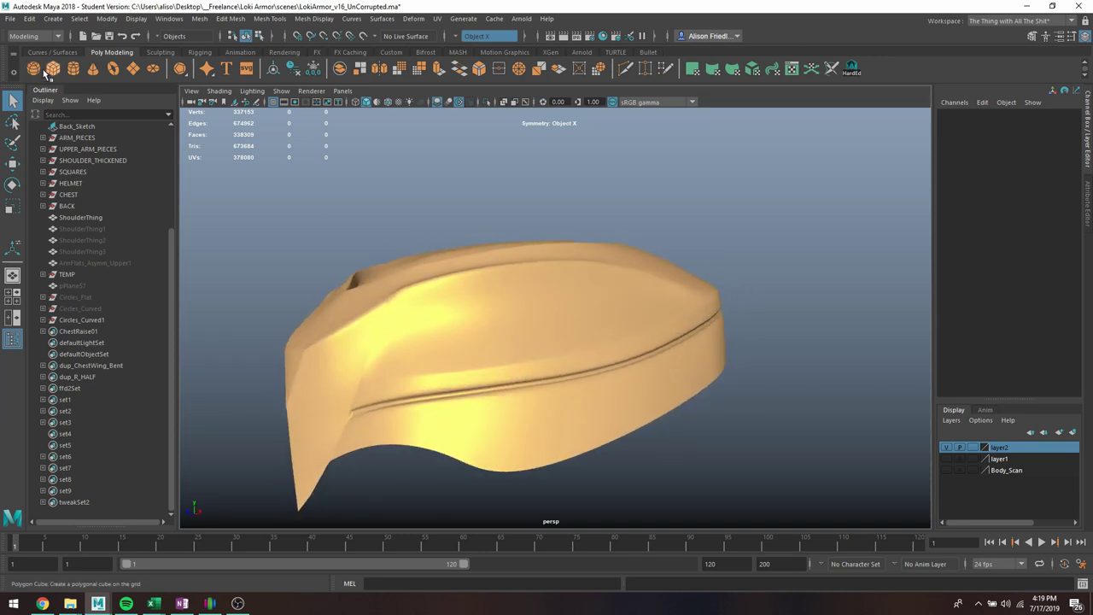
Create a polygon cylinder beside the armor piece and set its Translate X to 0
{"action": "left_click", "coordinate": [74, 70]}
{"action": "scroll", "coordinate": [758, 350], "scroll_direction": "down", "scroll_amount": 3}
{"action": "mouse_move", "coordinate": [762, 360]}
{"action": "left_mouse_down", "text": "alt"}
{"action": "mouse_move", "coordinate": [741, 426]}
{"action": "mouse_move", "coordinate": [755, 453]}
{"action": "left_mouse_up", "text": "alt"}
{"action": "left_click_drag", "start_coordinate": [755, 453], "coordinate": [759, 254]}
{"action": "left_click", "coordinate": [1058, 140]}
{"action": "left_click", "coordinate": [1057, 123]}
{"action": "type", "text": "0"}
{"action": "key", "text": "Return"}
Move the cylinder to the rounded back end of the armor piece, at about Y 1685 and Z -781
{"action": "key", "text": "w"}
{"action": "scroll", "coordinate": [808, 373], "scroll_direction": "down", "scroll_amount": 3}
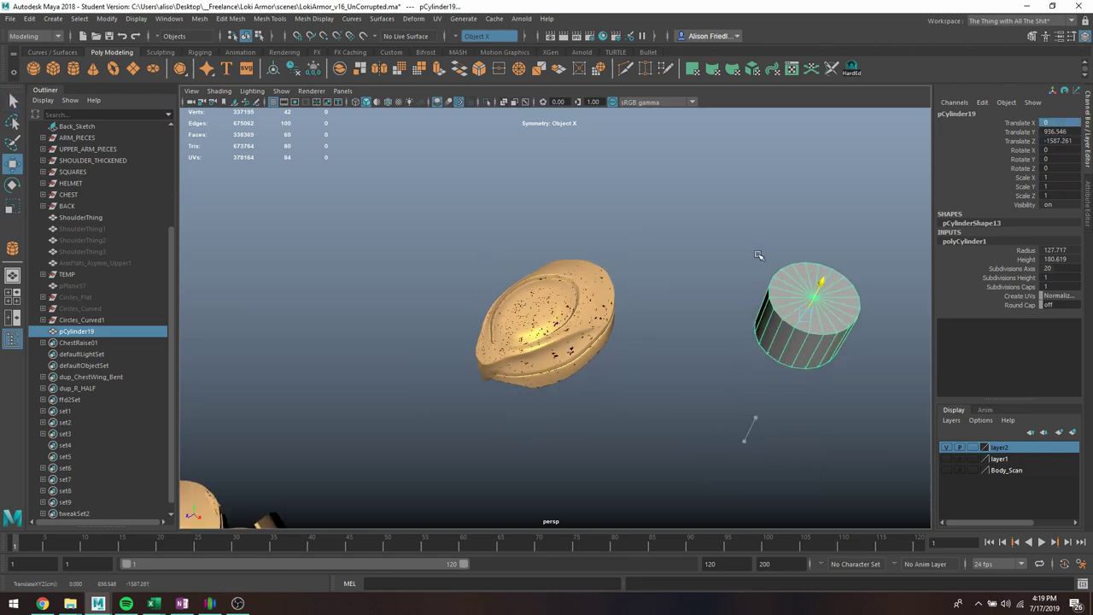
{"action": "left_click_drag", "start_coordinate": [769, 335], "coordinate": [543, 490]}
{"action": "left_click_drag", "start_coordinate": [589, 439], "coordinate": [568, 233]}
{"action": "scroll", "coordinate": [590, 238], "scroll_direction": "up", "scroll_amount": 3}
Delete the cylinder's top and bottom cap faces, keeping only its side wall
{"action": "right_click", "coordinate": [669, 248]}
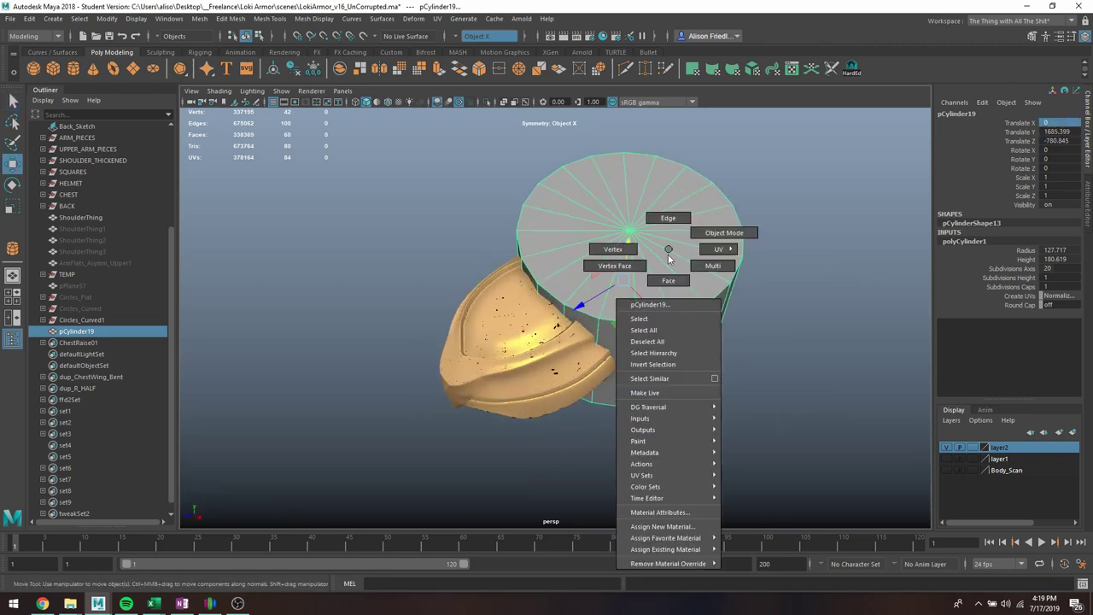
{"action": "right_click_drag", "start_coordinate": [669, 259], "coordinate": [669, 280]}
{"action": "left_click_drag", "start_coordinate": [669, 276], "coordinate": [654, 293], "text": "alt"}
{"action": "key", "text": "4"}
{"action": "left_click_drag", "start_coordinate": [623, 237], "coordinate": [769, 287]}
{"action": "key", "text": "Delete"}
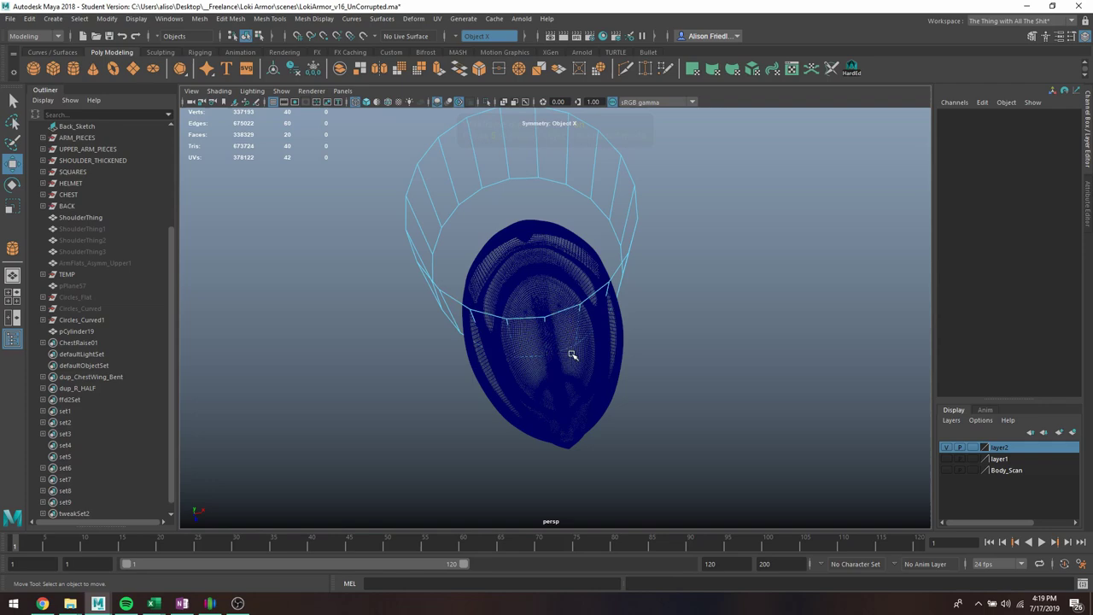
Delete the symmetrical side faces facing the armor piece's pointed tip to open the front of the ring
{"action": "left_click", "coordinate": [562, 330]}
{"action": "key", "text": "Delete"}
{"action": "left_click", "coordinate": [591, 318]}
{"action": "key", "text": "Delete"}
{"action": "right_click_drag", "start_coordinate": [627, 227], "coordinate": [626, 257]}
{"action": "left_click", "coordinate": [617, 291]}
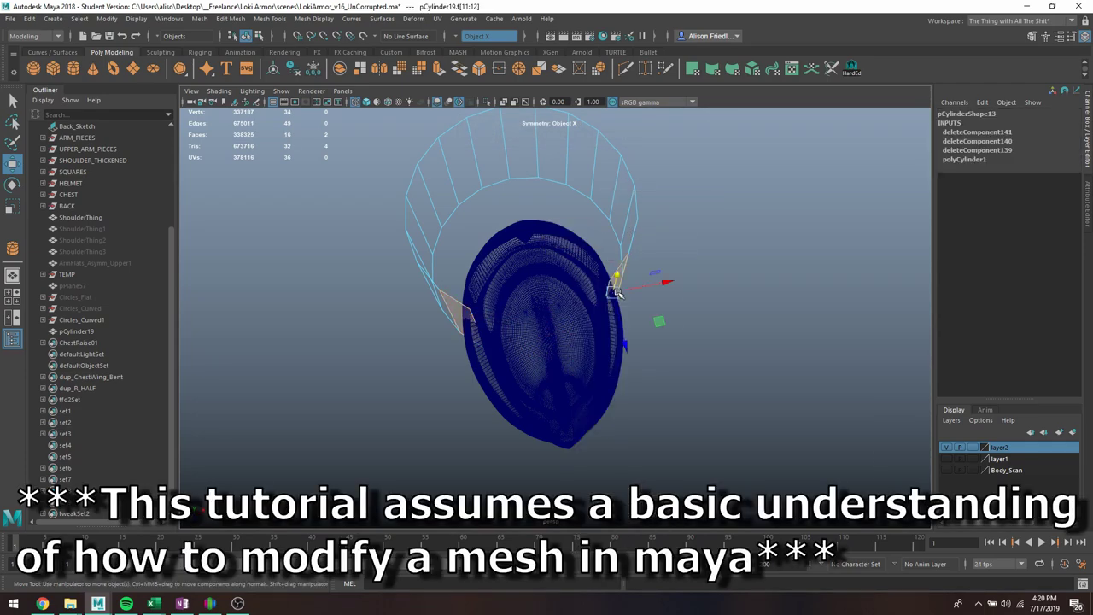
{"action": "key", "text": "Delete"}
Move the whole open ring forward to about Z -656 so it wraps around the back of the armor piece
{"action": "left_click_drag", "start_coordinate": [703, 241], "coordinate": [758, 256], "text": "alt"}
{"action": "right_click_drag", "start_coordinate": [758, 257], "coordinate": [775, 244]}
{"action": "left_click", "coordinate": [771, 245]}
{"action": "left_click", "coordinate": [745, 245]}
{"action": "left_click_drag", "start_coordinate": [594, 314], "coordinate": [504, 347]}
In the side view, extrude the strip's open front edges three times, following the seam down toward the pointed tip
{"action": "left_click_drag", "start_coordinate": [522, 345], "coordinate": [539, 306], "text": "alt"}
{"action": "key", "text": "4"}
{"action": "key", "text": "r"}
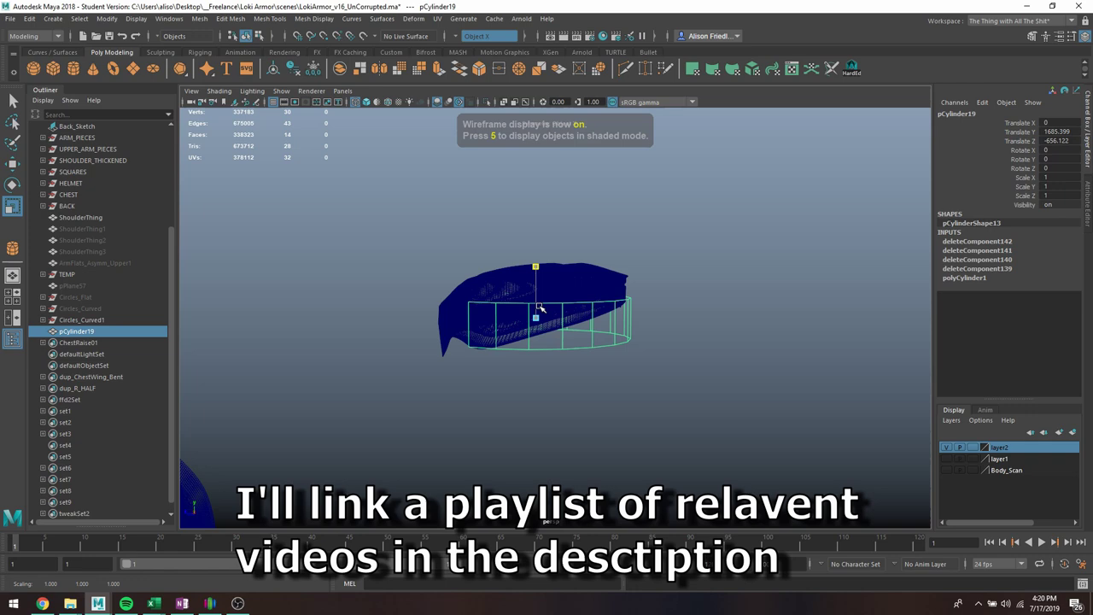
{"action": "key", "text": "space"}
{"action": "key", "text": "space"}
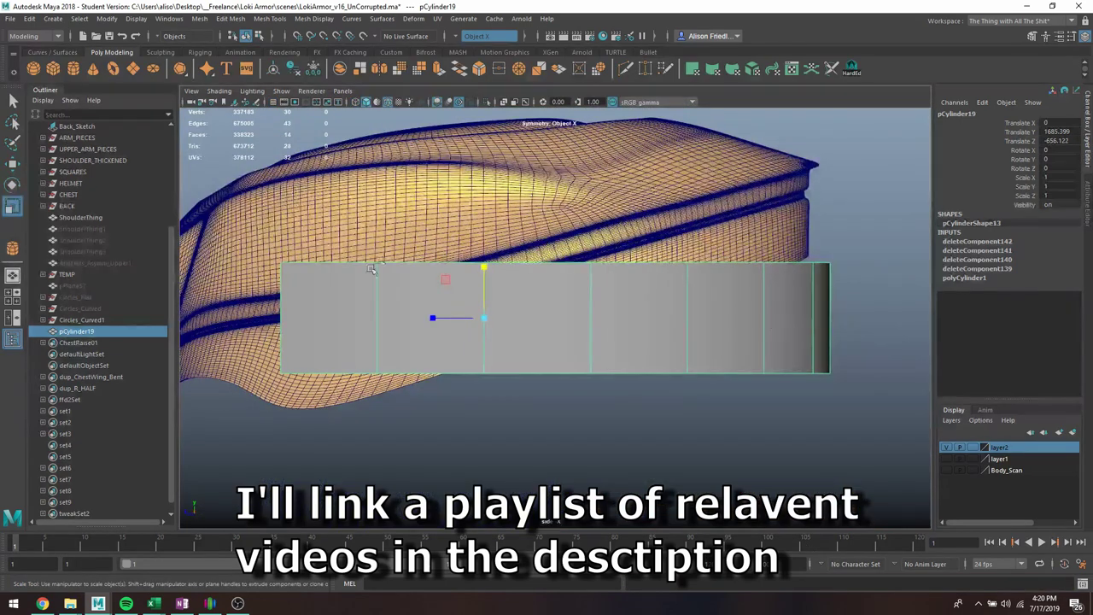
{"action": "right_click_drag", "start_coordinate": [305, 292], "coordinate": [297, 344]}
{"action": "left_click", "coordinate": [290, 306]}
{"action": "key", "text": "w"}
{"action": "middle_click_drag", "start_coordinate": [297, 344], "coordinate": [577, 317], "text": "alt"}
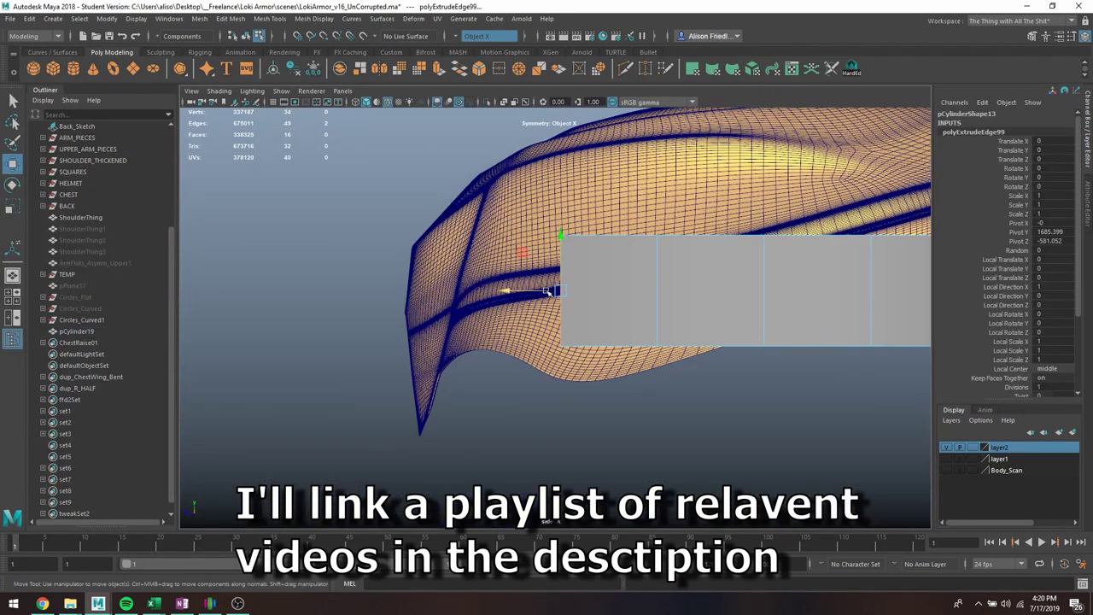
{"action": "left_click_drag", "start_coordinate": [547, 292], "coordinate": [439, 389]}
{"action": "key", "text": "ctrl+e"}
{"action": "key", "text": "ctrl+e"}
Lower the first three vertical edges behind the extruded section so the strip's upper border follows the armor seam
{"action": "left_click", "coordinate": [559, 305]}
{"action": "left_click_drag", "start_coordinate": [561, 276], "coordinate": [561, 326]}
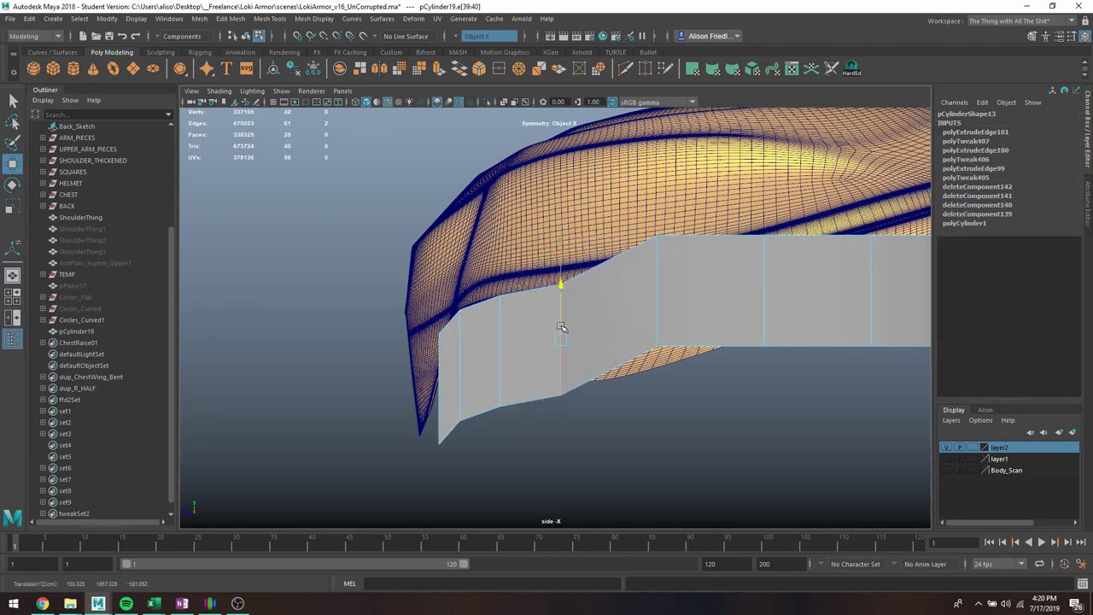
{"action": "left_click", "coordinate": [660, 306]}
{"action": "left_click_drag", "start_coordinate": [657, 264], "coordinate": [653, 302]}
{"action": "left_click", "coordinate": [763, 298]}
{"action": "left_click_drag", "start_coordinate": [763, 271], "coordinate": [759, 290]}
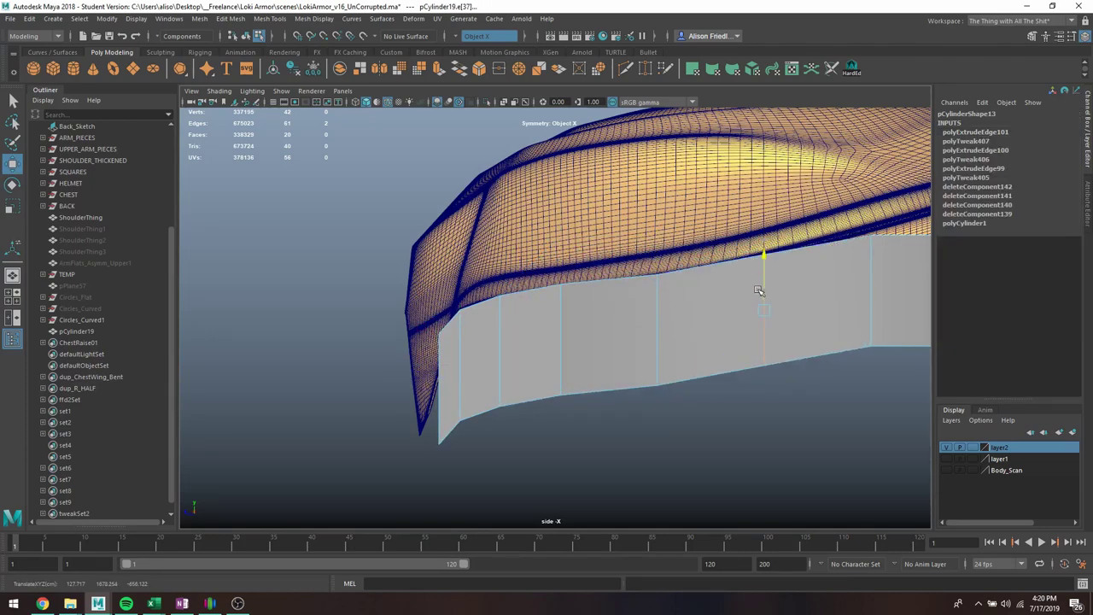
Raise the next two vertical edges toward the back so the strip's upper border keeps following the seam
{"action": "middle_click_drag", "start_coordinate": [872, 273], "coordinate": [712, 273], "text": "alt"}
{"action": "left_click", "coordinate": [712, 274]}
{"action": "left_click_drag", "start_coordinate": [712, 257], "coordinate": [713, 250]}
{"action": "key", "text": "q"}
{"action": "left_click", "coordinate": [808, 273]}
{"action": "key", "text": "w"}
{"action": "left_click_drag", "start_coordinate": [808, 263], "coordinate": [809, 225]}
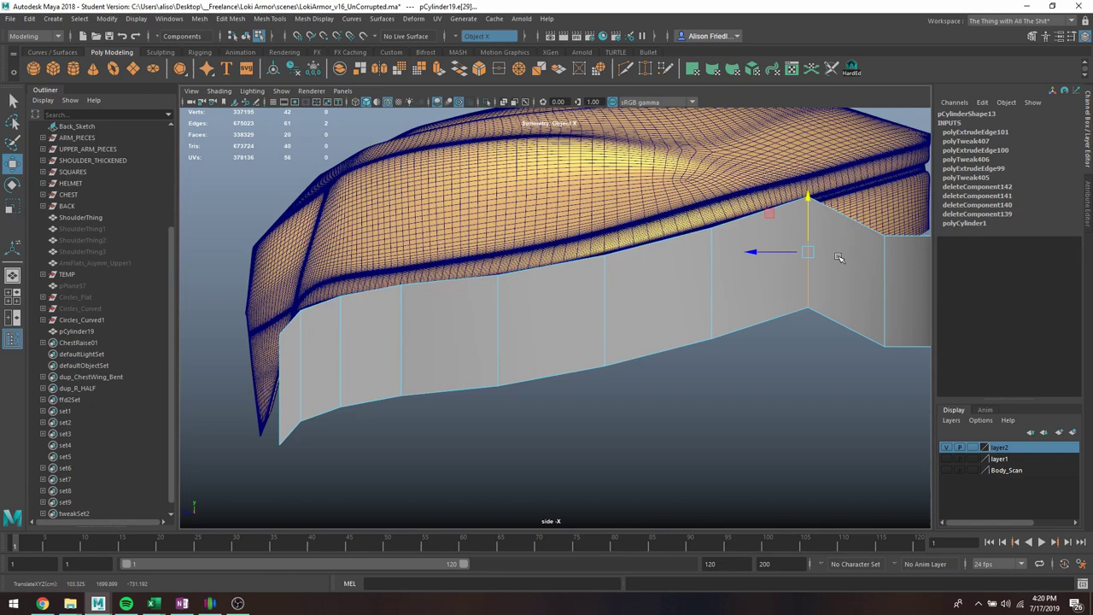
Raise the strip's rearmost vertical edges to meet the seam at the back of the armor piece
{"action": "middle_click_drag", "start_coordinate": [838, 257], "coordinate": [674, 268], "text": "alt"}
{"action": "key", "text": "q"}
{"action": "left_click", "coordinate": [721, 294]}
{"action": "key", "text": "w"}
{"action": "left_click_drag", "start_coordinate": [721, 272], "coordinate": [721, 210]}
{"action": "key", "text": "q"}
{"action": "key", "text": "w"}
{"action": "left_click_drag", "start_coordinate": [760, 270], "coordinate": [778, 192]}
{"action": "key", "text": "q"}
{"action": "left_click_drag", "start_coordinate": [708, 213], "coordinate": [802, 235]}
{"action": "key", "text": "w"}
{"action": "left_click_drag", "start_coordinate": [756, 200], "coordinate": [758, 210]}
Slightly lower the fourth vertical edge from the back and adjust the rear end edge to even out the slope
{"action": "key", "text": "q"}
{"action": "left_click", "coordinate": [645, 232]}
{"action": "key", "text": "w"}
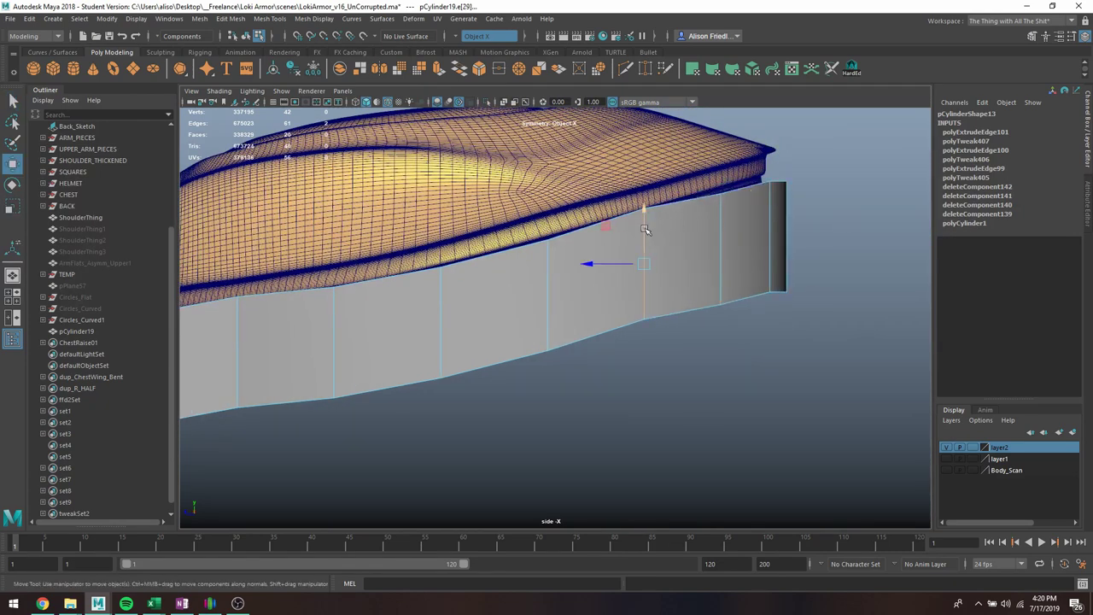
{"action": "left_click_drag", "start_coordinate": [645, 230], "coordinate": [646, 239]}
{"action": "left_click", "coordinate": [786, 256]}
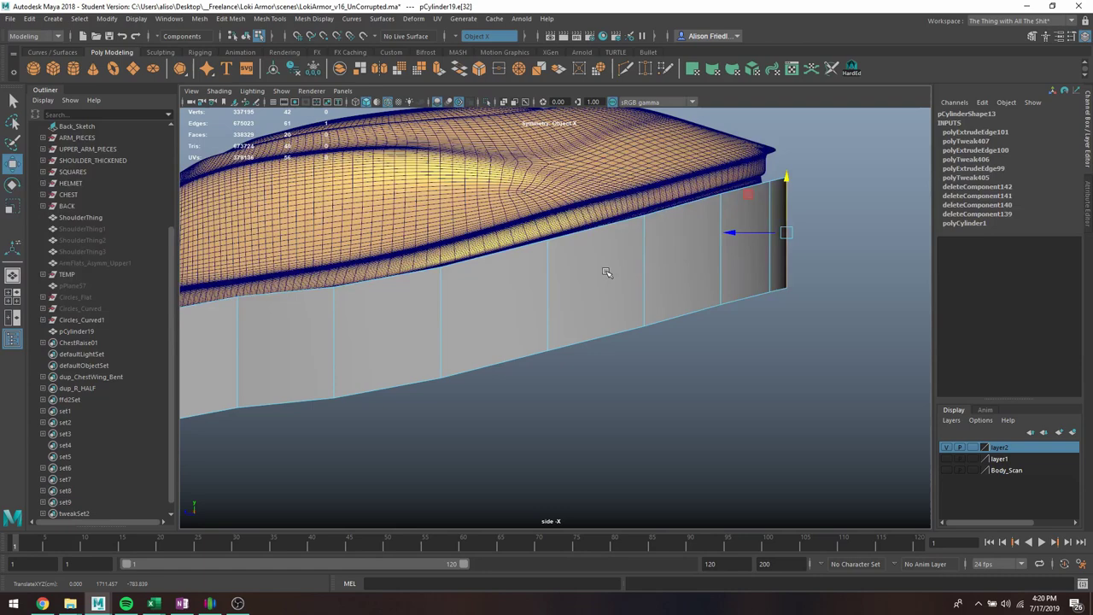
Fine-tune the heights of the rear vertical edges so the strip's upper border runs smoothly under the seam
{"action": "left_click", "coordinate": [644, 260]}
{"action": "key", "text": "q"}
{"action": "left_click_drag", "start_coordinate": [629, 245], "coordinate": [801, 264]}
{"action": "key", "text": "w"}
{"action": "left_click_drag", "start_coordinate": [715, 217], "coordinate": [715, 214]}
{"action": "key", "text": "q"}
{"action": "left_click_drag", "start_coordinate": [575, 276], "coordinate": [533, 288]}
{"action": "key", "text": "w"}
{"action": "left_click_drag", "start_coordinate": [548, 256], "coordinate": [549, 253]}
{"action": "key", "text": "q"}
{"action": "left_click_drag", "start_coordinate": [751, 242], "coordinate": [820, 267]}
{"action": "key", "text": "w"}
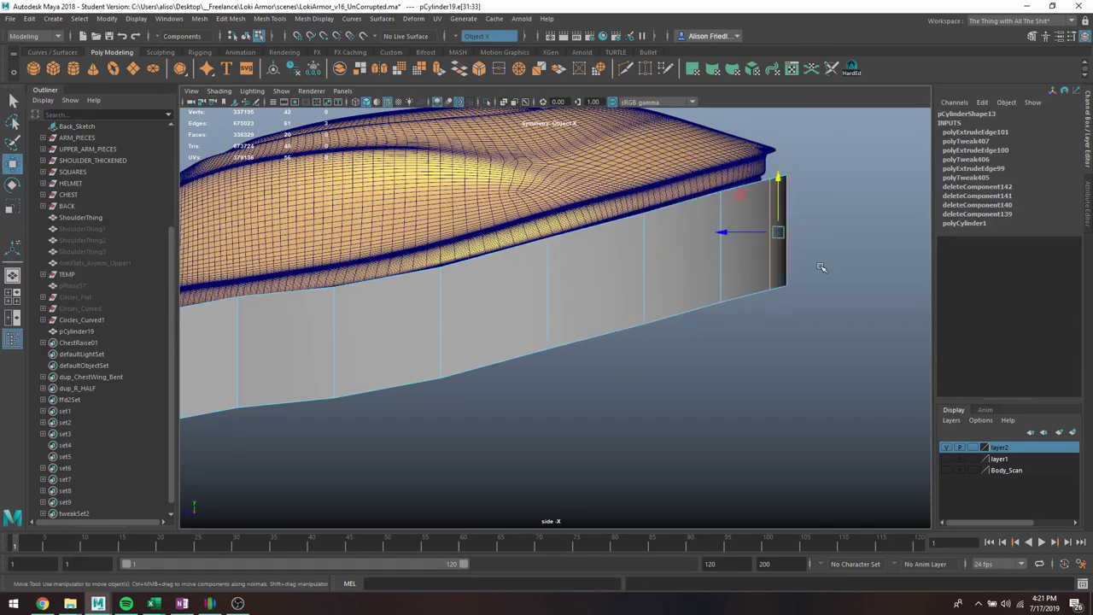
Try lowering one of the rear vertical edges slightly, and undo the recent changes
{"action": "left_click", "coordinate": [641, 235]}
{"action": "key", "text": "q"}
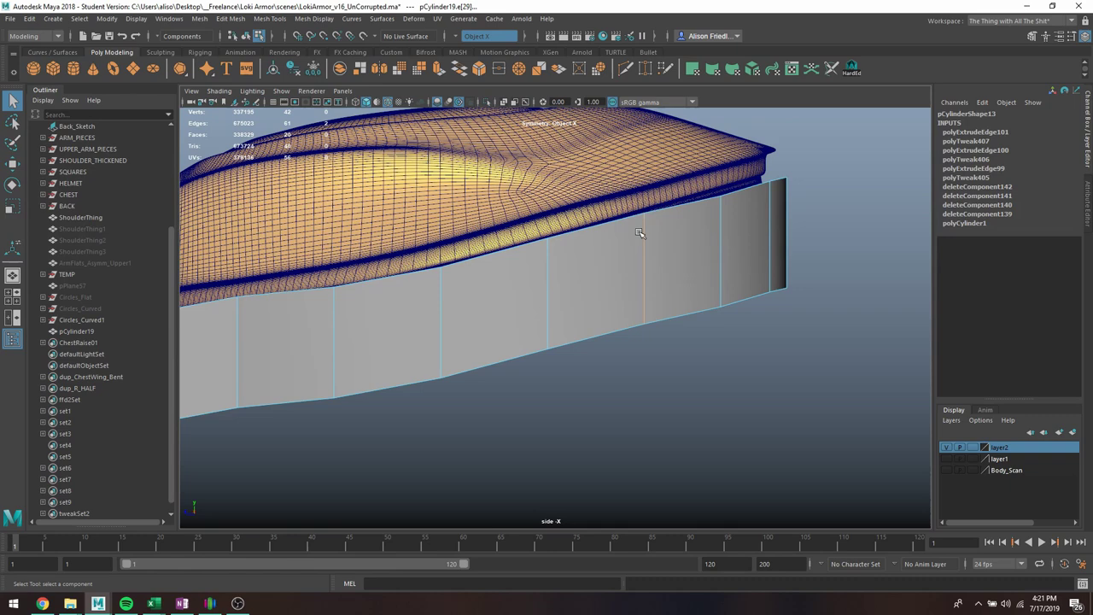
{"action": "key", "text": "w"}
{"action": "left_click_drag", "start_coordinate": [644, 214], "coordinate": [644, 220]}
{"action": "middle_click_drag", "start_coordinate": [552, 275], "coordinate": [608, 275], "text": "alt"}
{"action": "key", "text": "ctrl+z"}
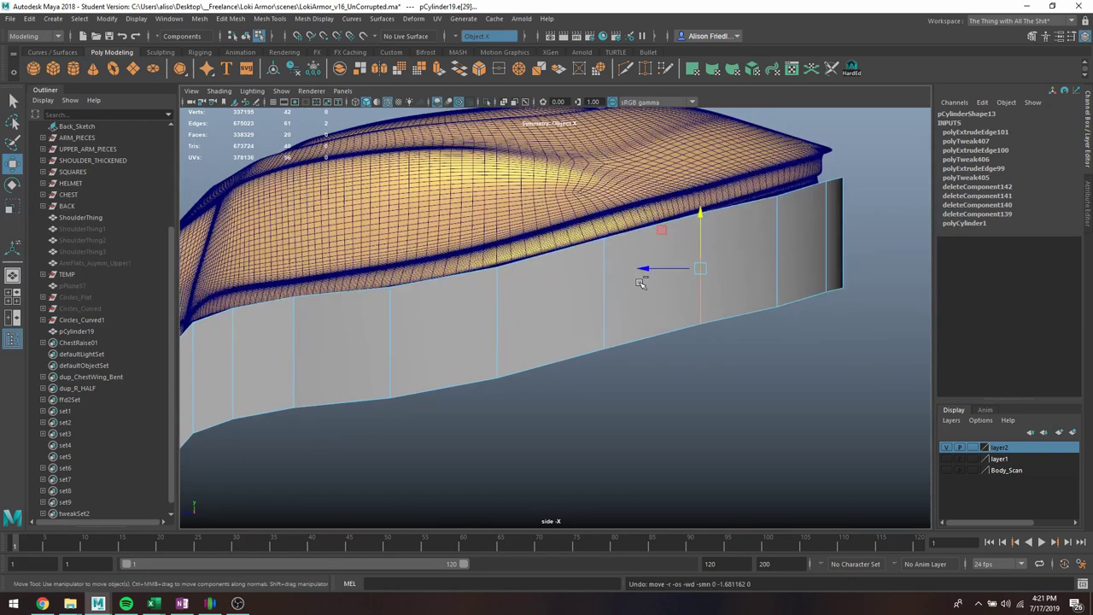
{"action": "key", "text": "ctrl+z"}
{"action": "key", "text": "ctrl+z"}
In the shaded perspective view, move the flared front edges of the strip inward toward the armor piece's sides
{"action": "key", "text": "q"}
{"action": "key", "text": "space"}
{"action": "key", "text": "space"}
{"action": "mouse_move", "coordinate": [762, 270]}
{"action": "left_mouse_down", "text": "alt"}
{"action": "mouse_move", "coordinate": [652, 300]}
{"action": "mouse_move", "coordinate": [681, 299]}
{"action": "mouse_move", "coordinate": [695, 323]}
{"action": "mouse_move", "coordinate": [665, 309]}
{"action": "mouse_move", "coordinate": [666, 325]}
{"action": "left_mouse_up", "text": "alt"}
{"action": "key", "text": "5"}
{"action": "key", "text": "w"}
{"action": "key", "text": "q"}
{"action": "left_click", "coordinate": [661, 332]}
{"action": "key", "text": "w"}
{"action": "key", "text": "q"}
{"action": "left_click", "coordinate": [667, 332]}
{"action": "key", "text": "w"}
{"action": "key", "text": "q"}
{"action": "left_click", "coordinate": [653, 392]}
{"action": "key", "text": "w"}
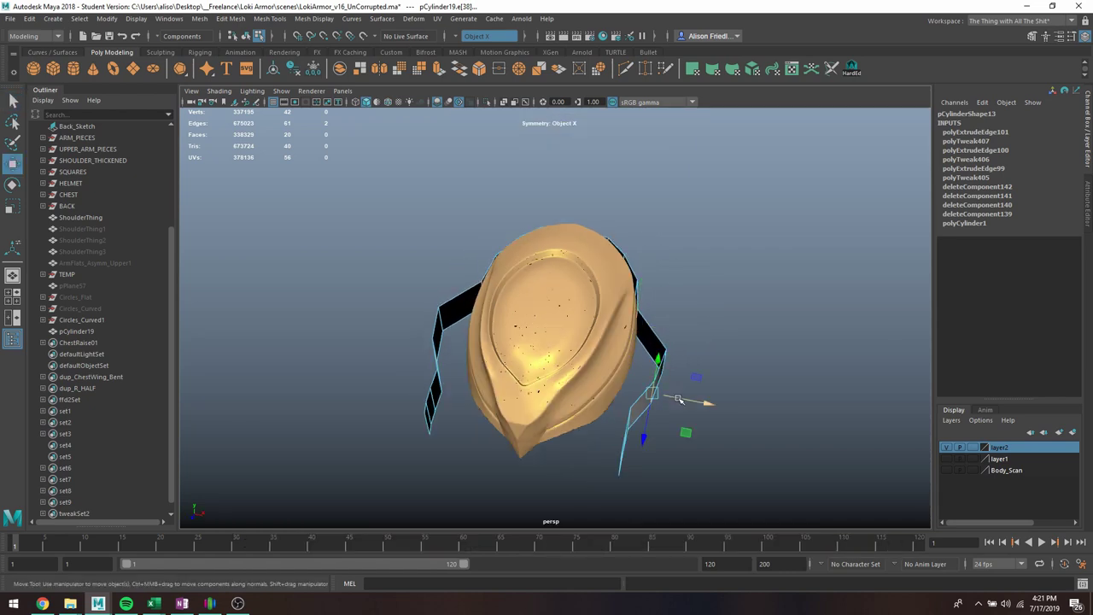
{"action": "left_click_drag", "start_coordinate": [679, 399], "coordinate": [659, 394]}
{"action": "key", "text": "q"}
Adjust the extruded edges near the pointed tip so the strip's front end curves along the armor piece
{"action": "left_click_drag", "start_coordinate": [645, 440], "coordinate": [538, 449], "text": "alt"}
{"action": "left_click", "coordinate": [586, 431]}
{"action": "key", "text": "w"}
{"action": "key", "text": "q"}
{"action": "left_click", "coordinate": [570, 436]}
{"action": "key", "text": "w"}
{"action": "key", "text": "q"}
{"action": "key", "text": "w"}
{"action": "key", "text": "q"}
{"action": "left_click", "coordinate": [504, 439]}
{"action": "key", "text": "w"}
{"action": "key", "text": "q"}
Pull the edges at the strip's widest bulge inward to bring them close to the armor surface
{"action": "left_click", "coordinate": [644, 379]}
{"action": "key", "text": "w"}
{"action": "key", "text": "q"}
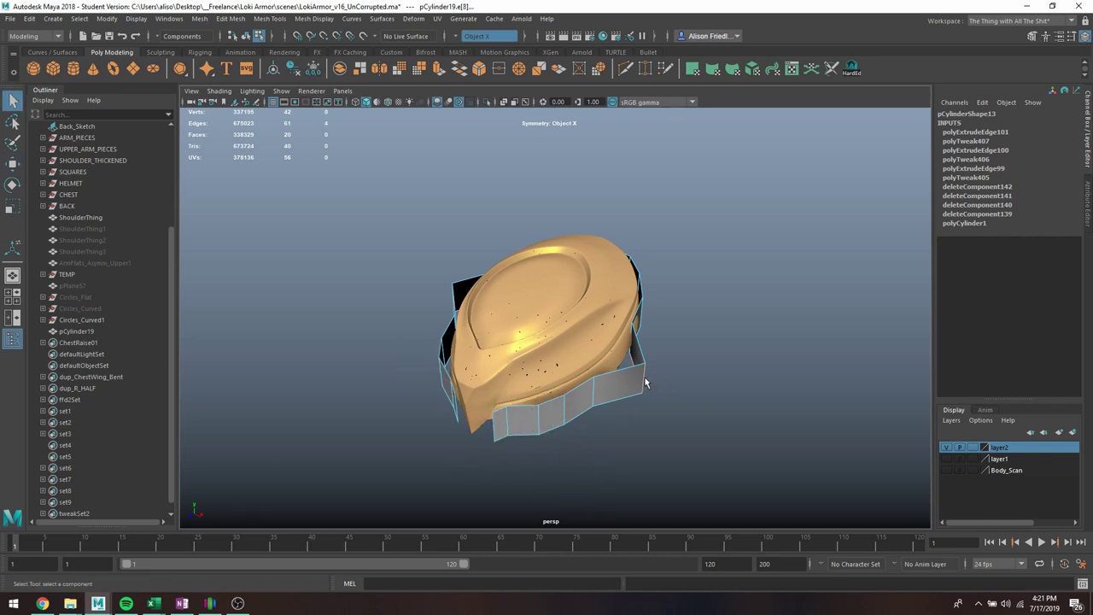
{"action": "key", "text": "w"}
{"action": "left_click_drag", "start_coordinate": [664, 385], "coordinate": [641, 374]}
{"action": "key", "text": "q"}
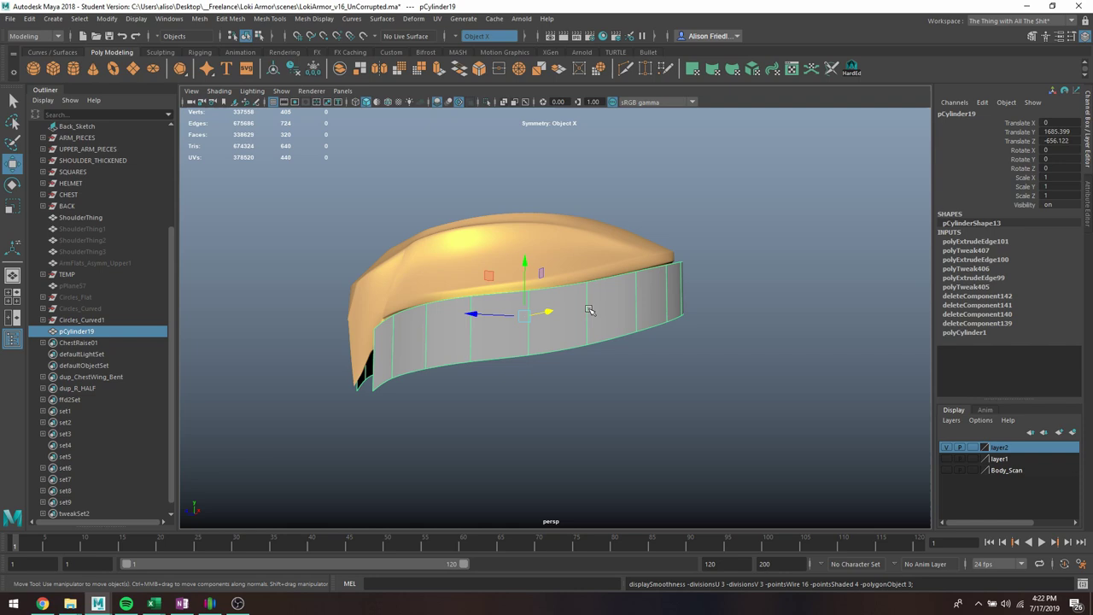
Turn off the strip's smooth preview and apply Smooth to its mesh three times with one division each
{"action": "key", "text": "q"}
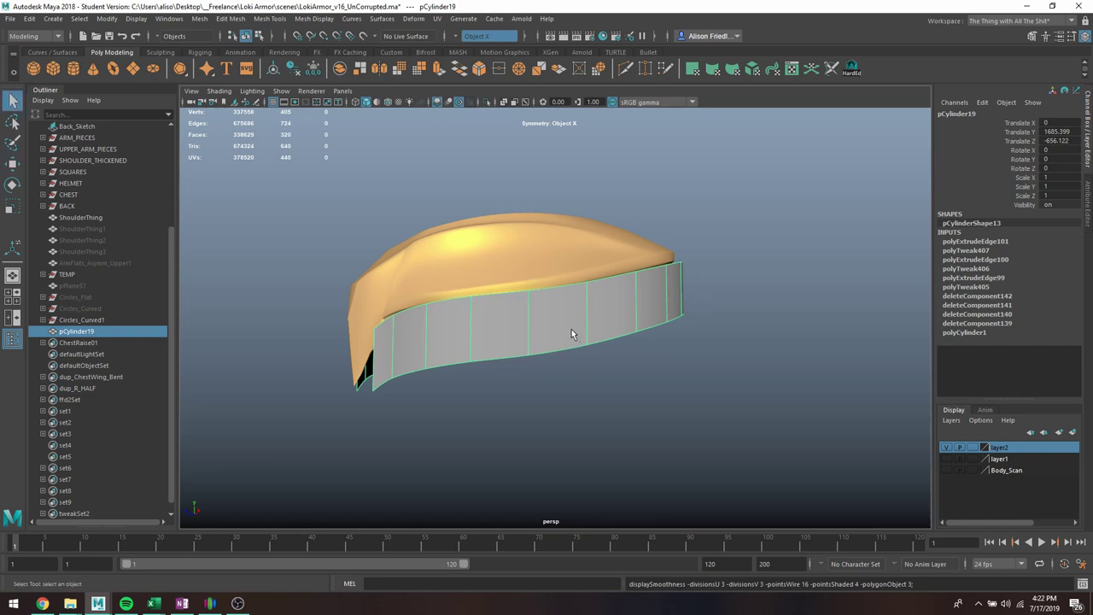
{"action": "key", "text": "1"}
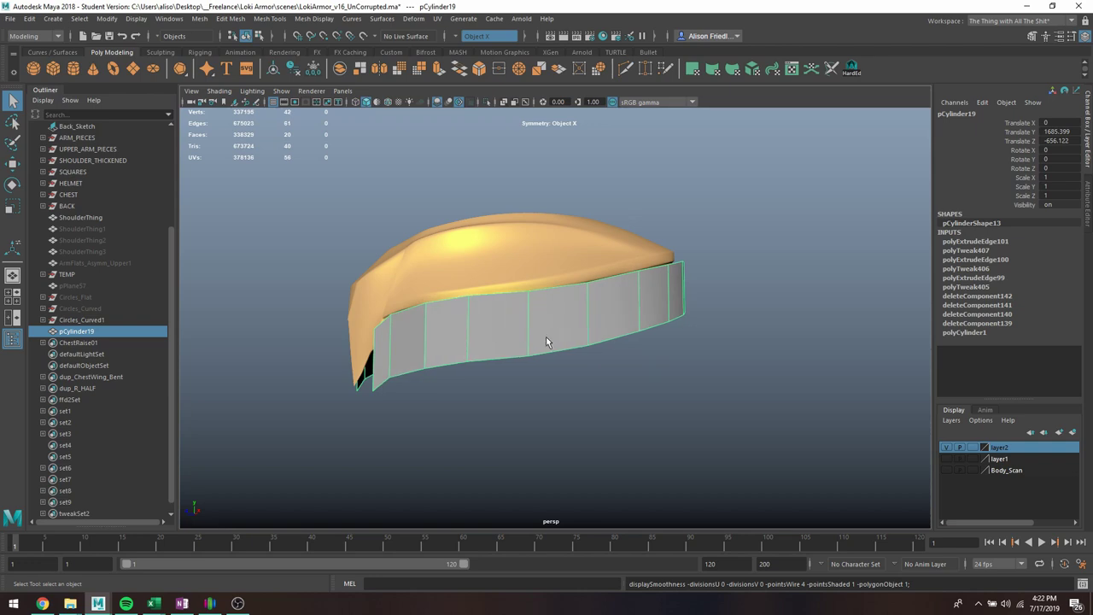
{"action": "left_click", "coordinate": [205, 21]}
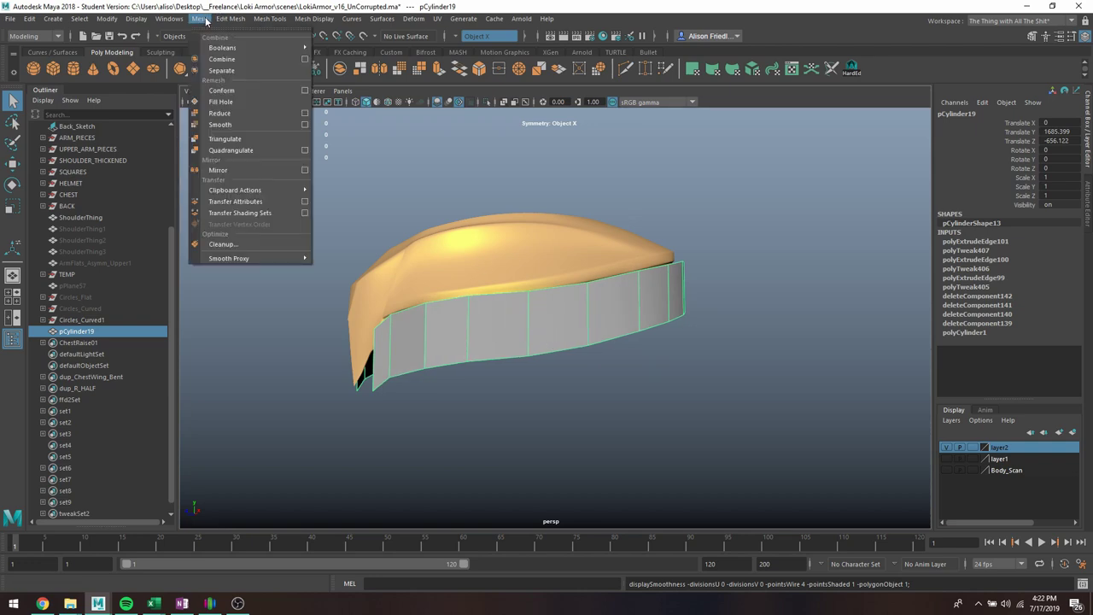
{"action": "left_click", "coordinate": [240, 127]}
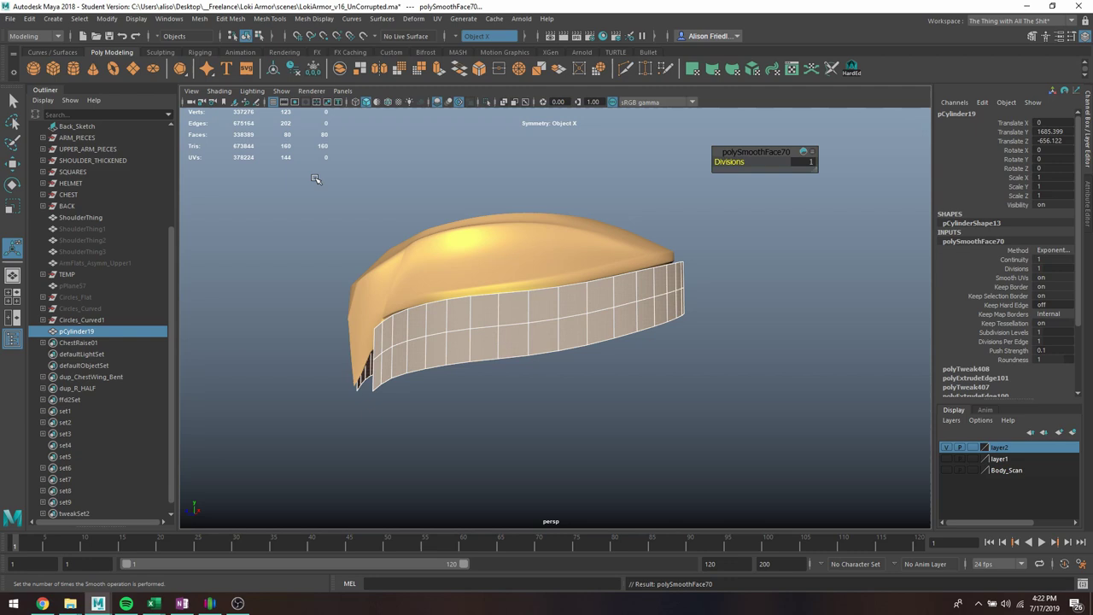
{"action": "key", "text": "g"}
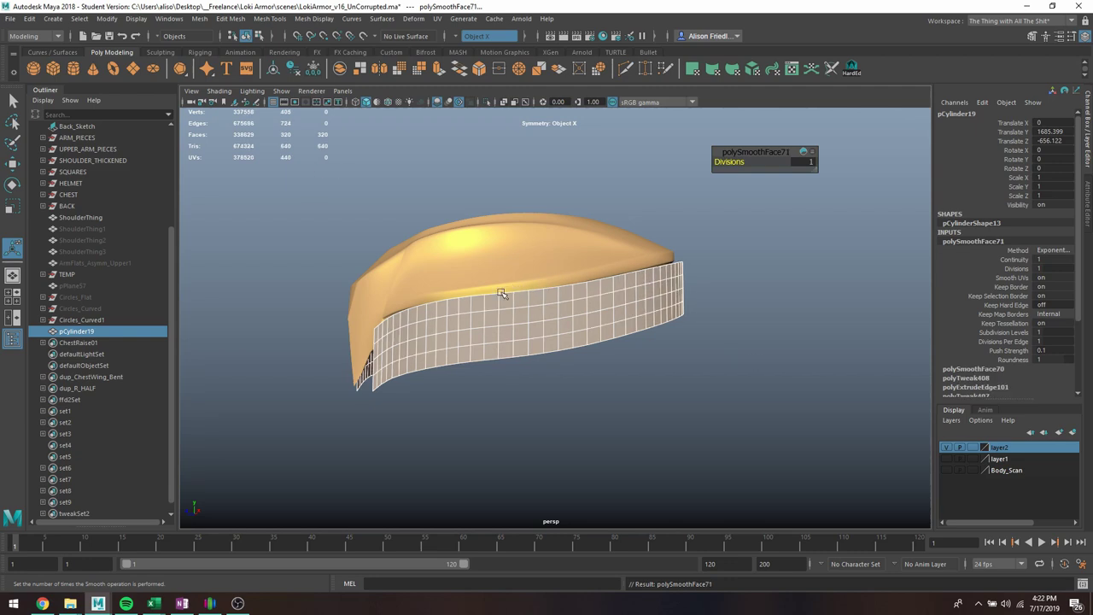
{"action": "key", "text": "g"}
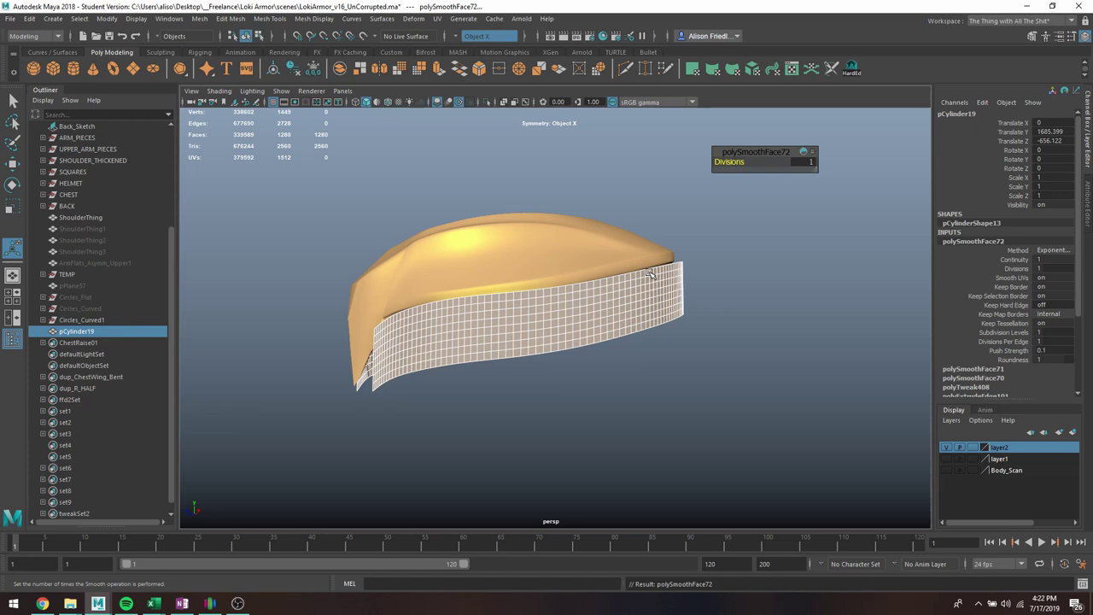
{"action": "left_click_drag", "start_coordinate": [652, 328], "coordinate": [629, 293], "text": "alt"}
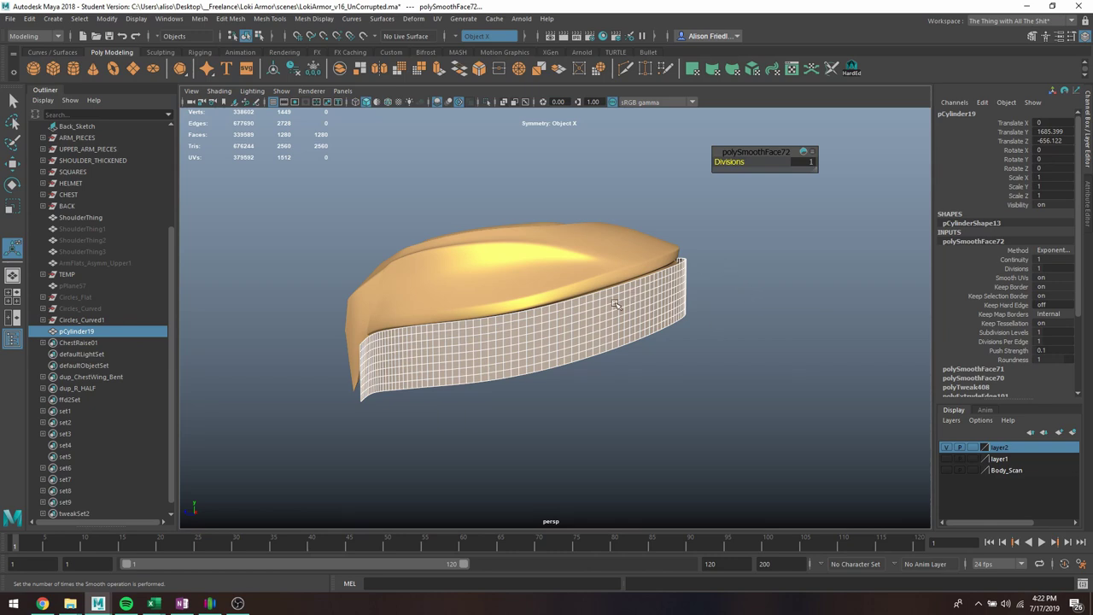
Extrude all of the strip's faces inward to thicken it into a solid wall cutting through the armor's lower rim
{"action": "right_click_drag", "start_coordinate": [614, 316], "coordinate": [665, 277]}
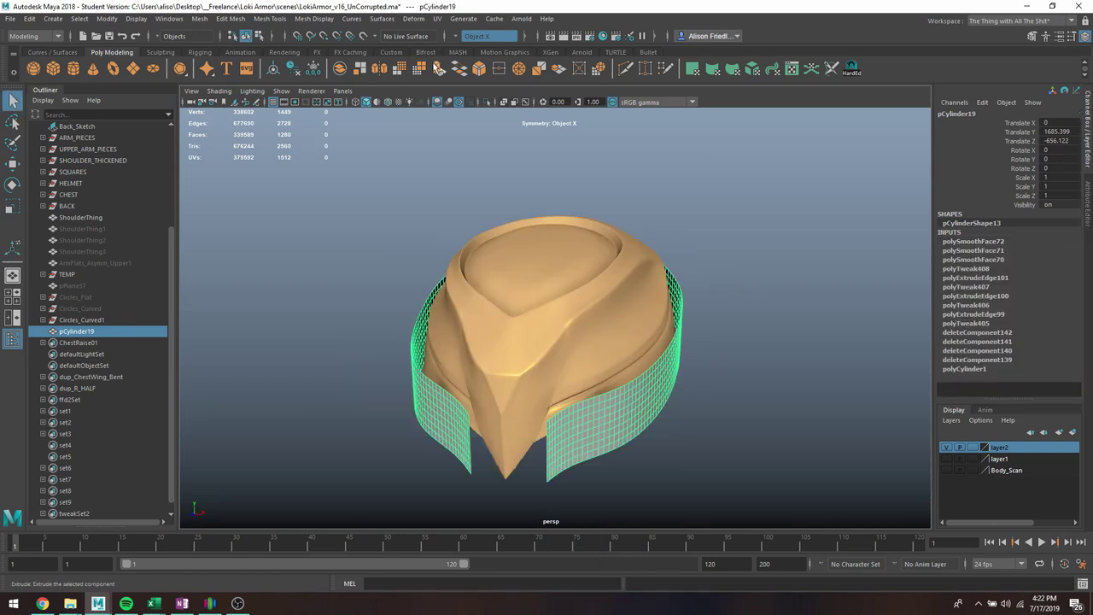
{"action": "key", "text": "ctrl+e"}
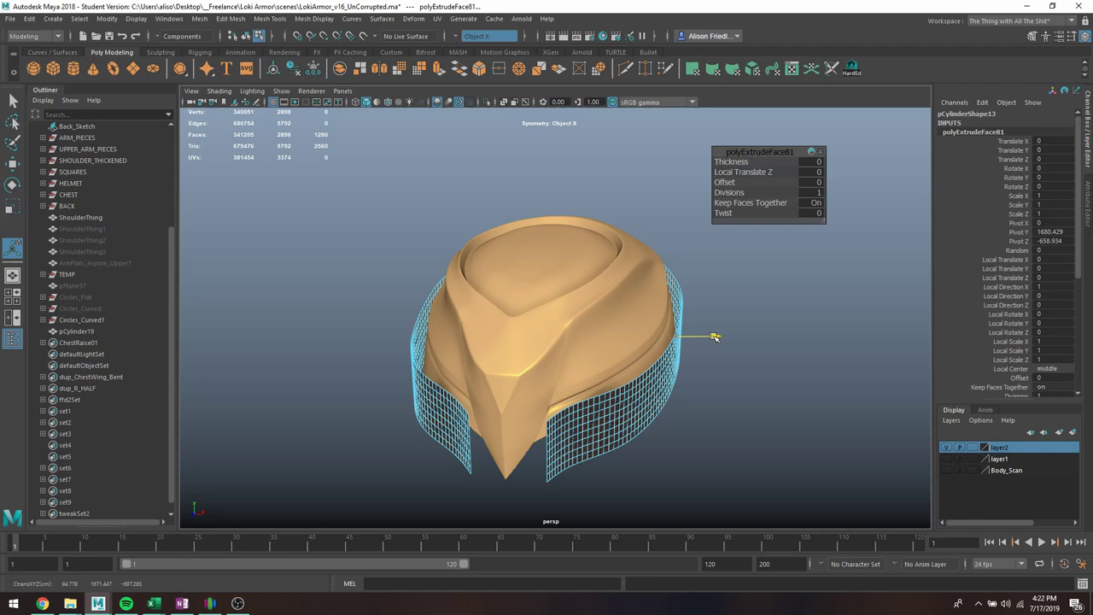
{"action": "left_click_drag", "start_coordinate": [708, 336], "coordinate": [649, 295]}
{"action": "right_click_drag", "start_coordinate": [649, 294], "coordinate": [703, 276]}
Reverse the normals of the thickened strip so its faces point outward
{"action": "left_click_drag", "start_coordinate": [702, 282], "coordinate": [655, 305], "text": "alt"}
{"action": "left_click", "coordinate": [654, 282]}
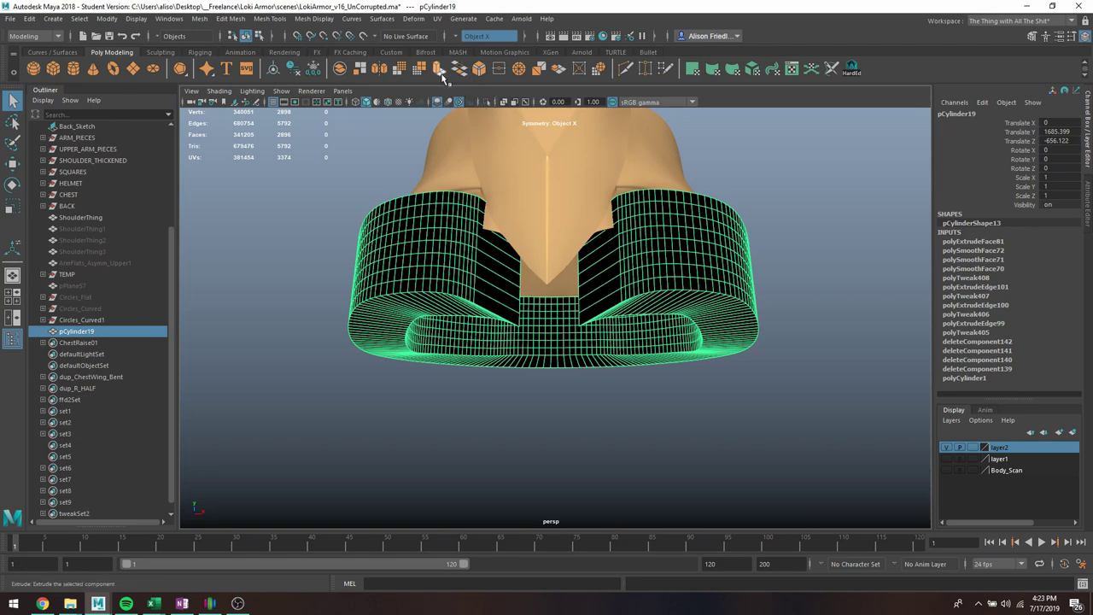
{"action": "left_click", "coordinate": [314, 19]}
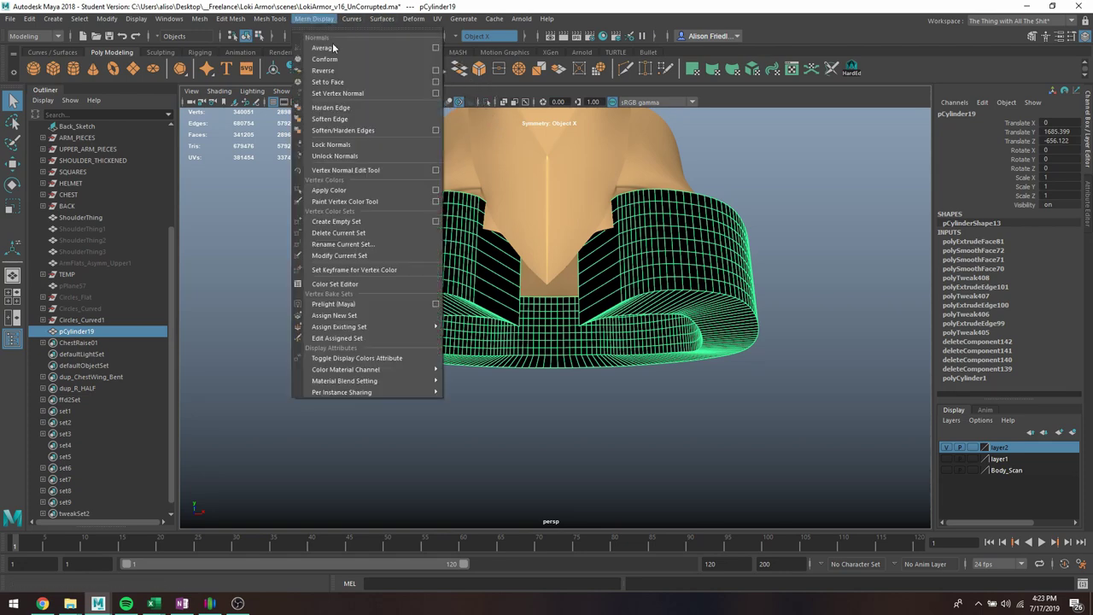
{"action": "left_click", "coordinate": [340, 75]}
{"action": "left_click", "coordinate": [766, 197]}
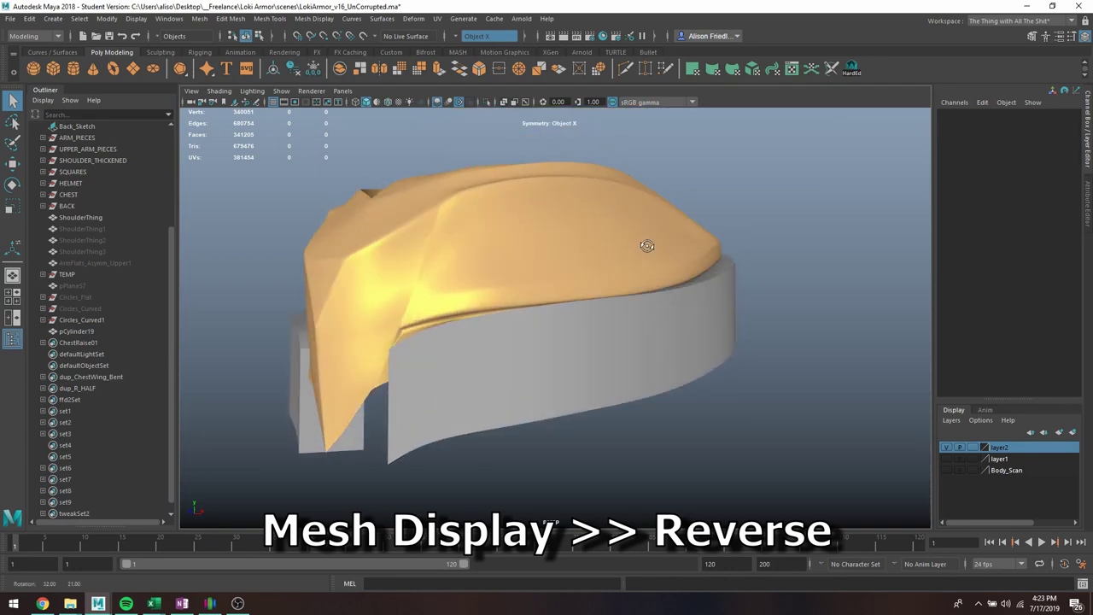
Try to reduce the polygon count of the armor piece's mesh
{"action": "left_click", "coordinate": [557, 450]}
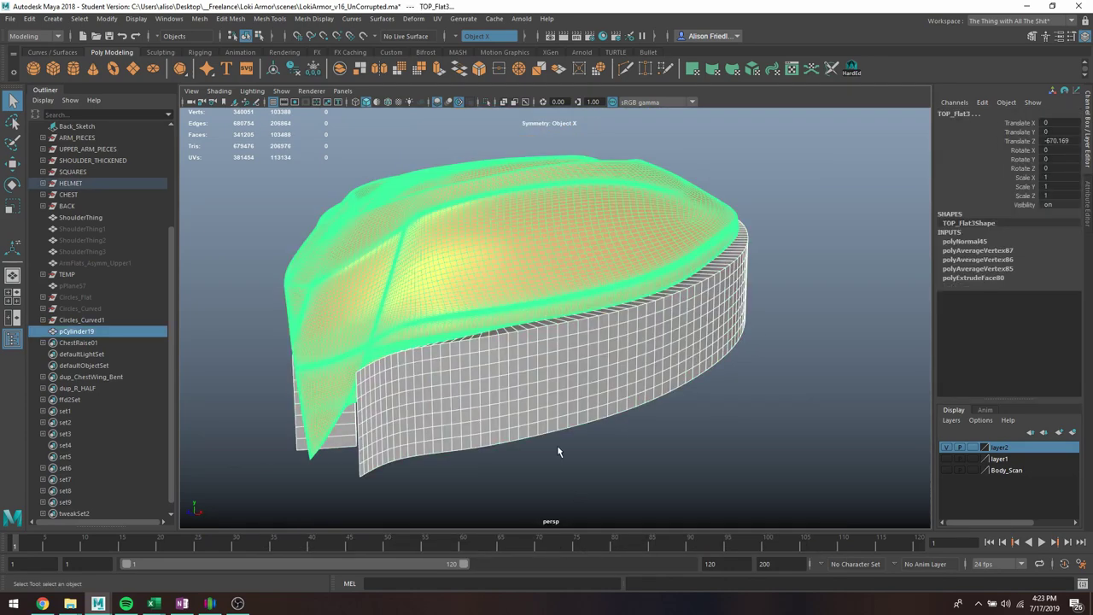
{"action": "left_click", "coordinate": [561, 394], "text": "shift"}
{"action": "left_click", "coordinate": [199, 19]}
{"action": "left_click", "coordinate": [219, 113]}
Run Cleanup on the armor piece to remove its nonmanifold geometry
{"action": "left_click", "coordinate": [199, 19]}
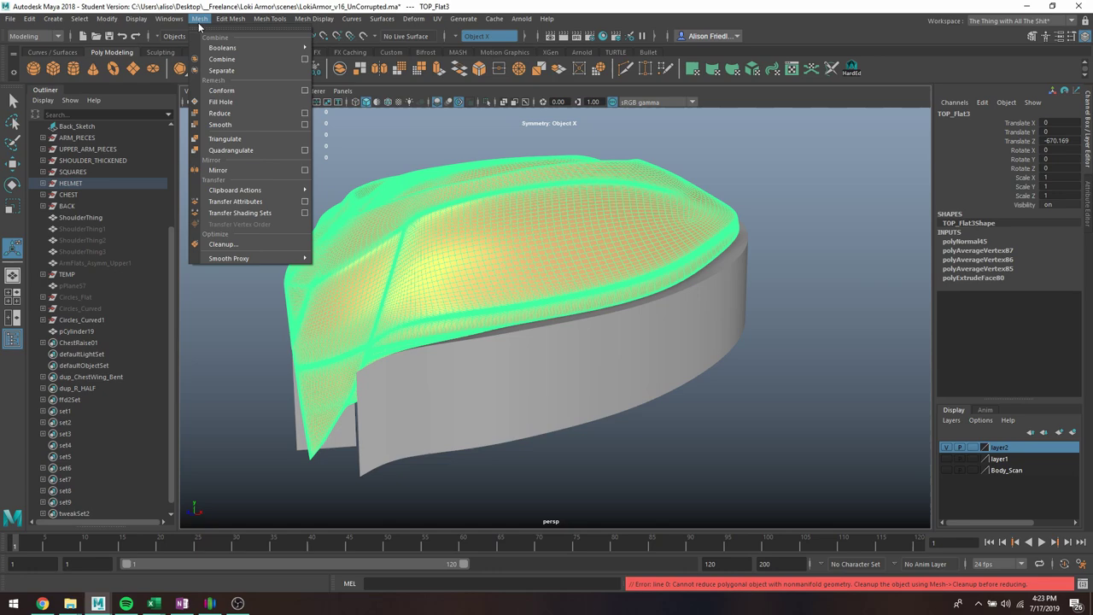
{"action": "left_click", "coordinate": [223, 244]}
{"action": "left_click", "coordinate": [409, 90]}
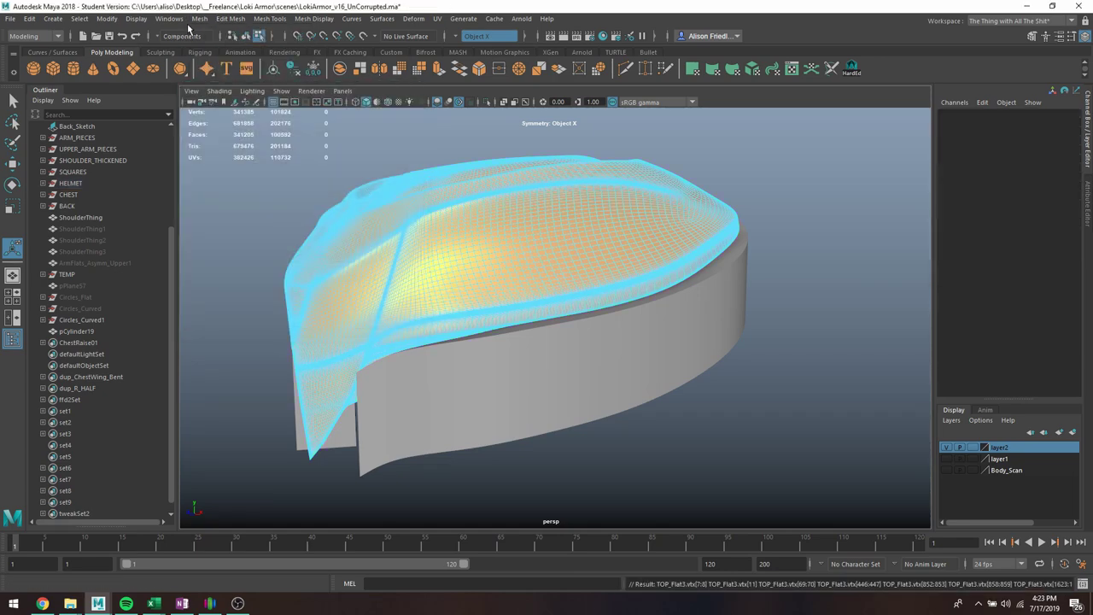
Apply Reduce at 50 percent to the armor piece three times in a row to lighten its mesh
{"action": "left_click", "coordinate": [199, 19]}
{"action": "left_click", "coordinate": [219, 112]}
{"action": "right_click_drag", "start_coordinate": [559, 267], "coordinate": [617, 237]}
{"action": "left_click", "coordinate": [200, 18]}
{"action": "left_click", "coordinate": [235, 114]}
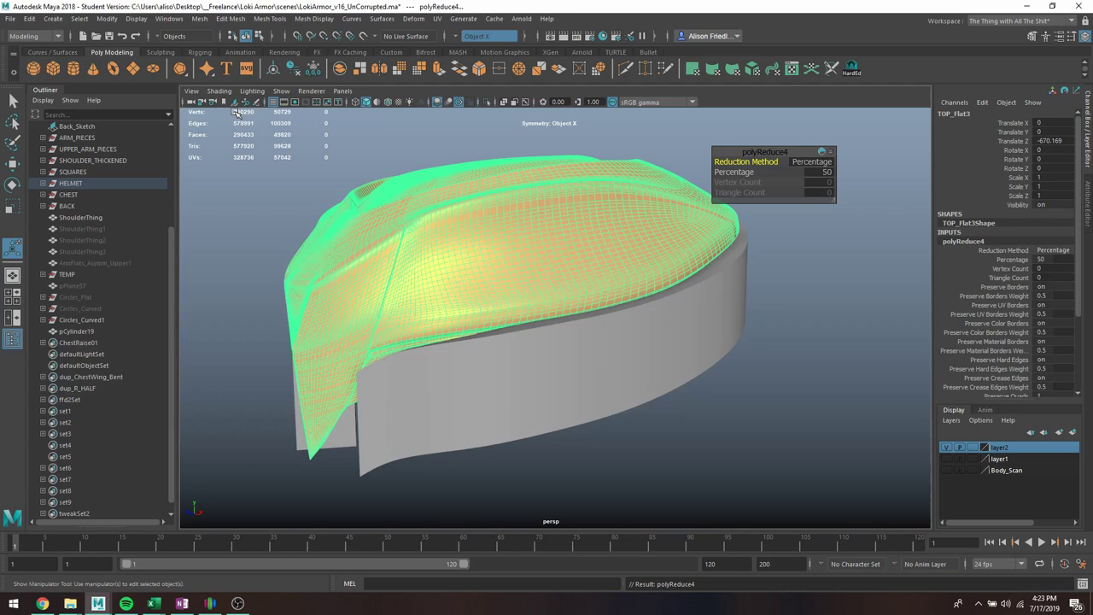
{"action": "key", "text": "g"}
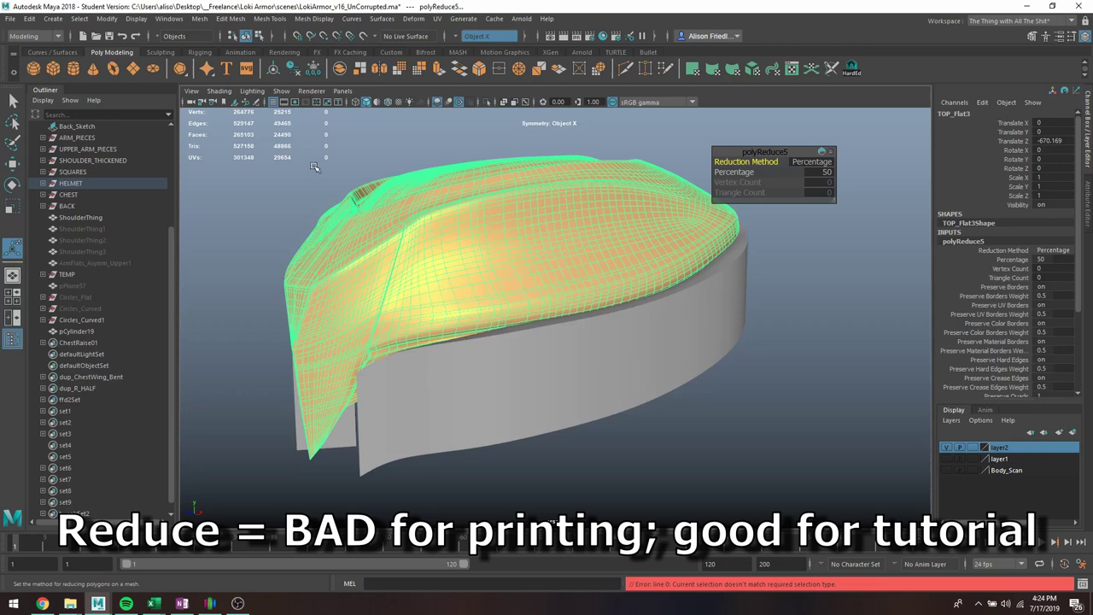
{"action": "key", "text": "g"}
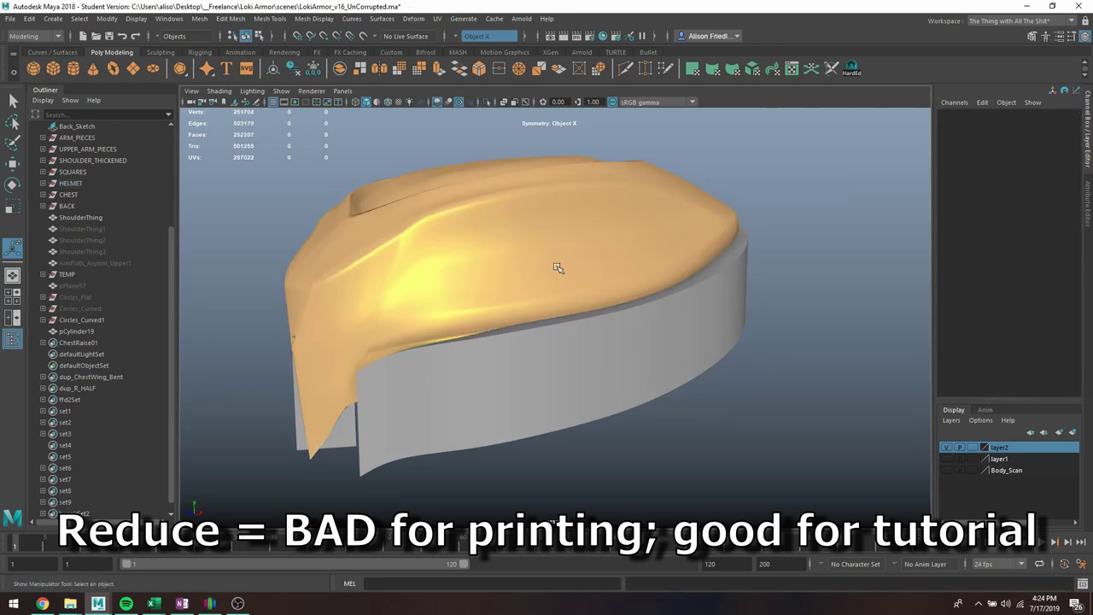
Duplicate the armor piece and the cutting strip together, leaving the copies in place over the originals
{"action": "left_click", "coordinate": [555, 175]}
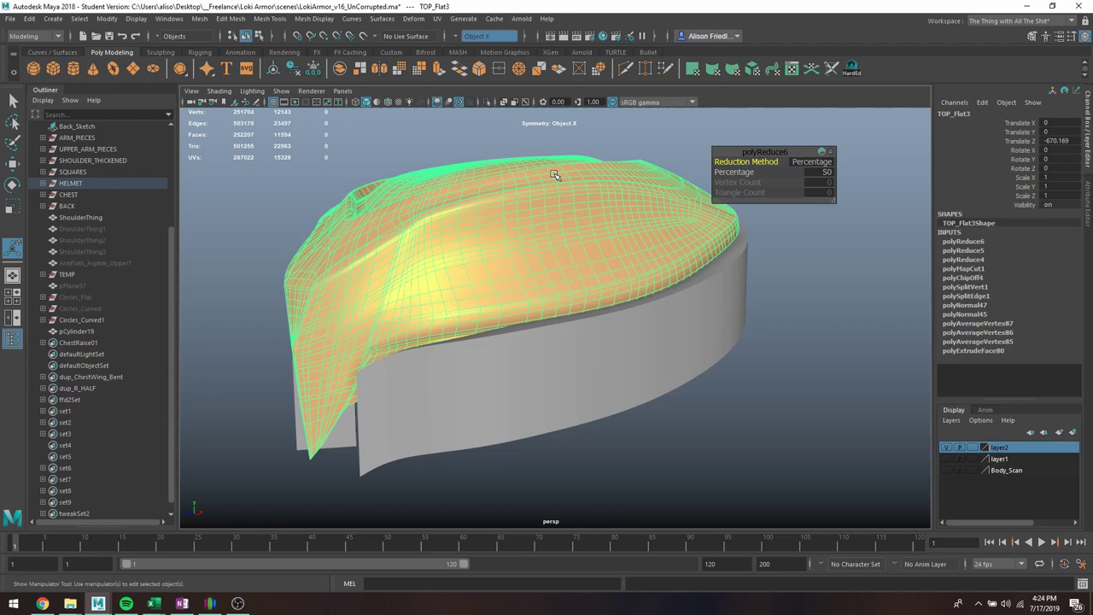
{"action": "left_click", "coordinate": [735, 309]}
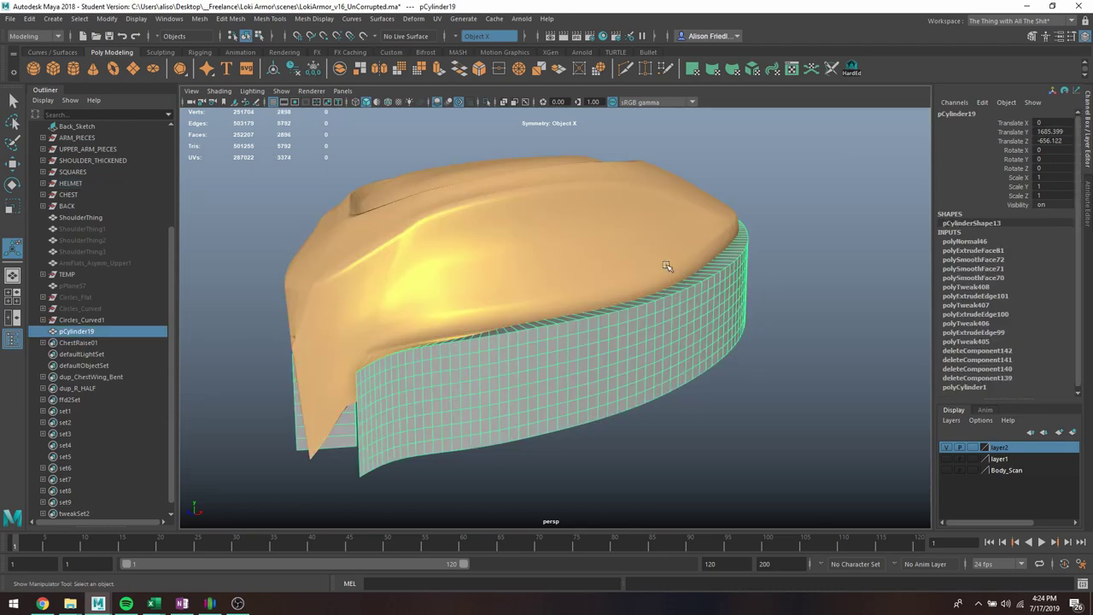
{"action": "left_click_drag", "start_coordinate": [616, 239], "coordinate": [745, 525]}
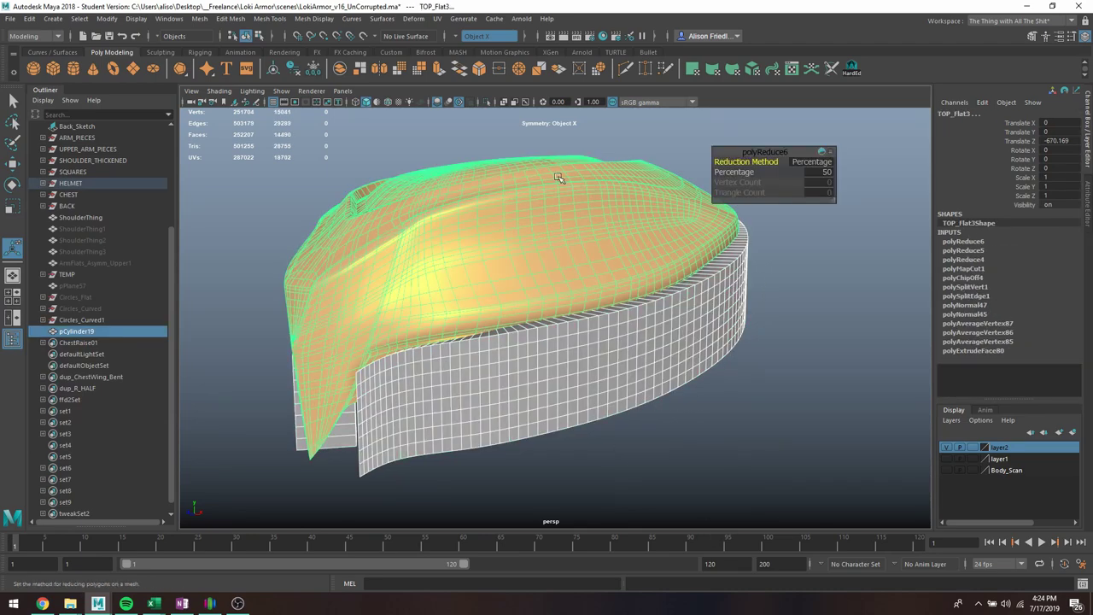
{"action": "key", "text": "ctrl+d"}
{"action": "key", "text": "w"}
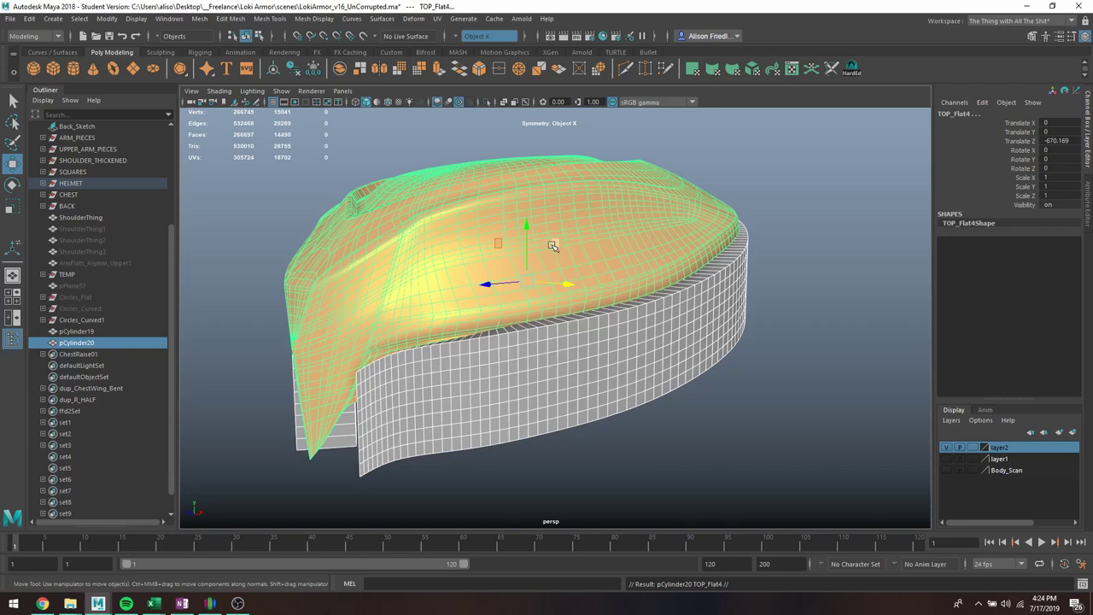
{"action": "left_click_drag", "start_coordinate": [497, 280], "coordinate": [794, 253]}
{"action": "key", "text": "ctrl+z"}
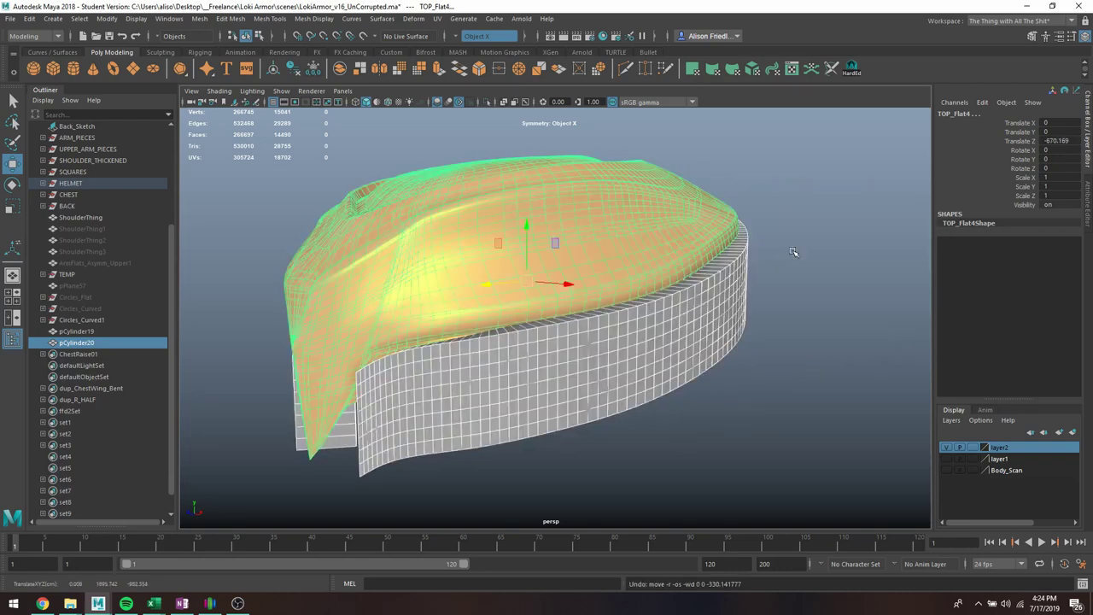
{"action": "key", "text": "Delete"}
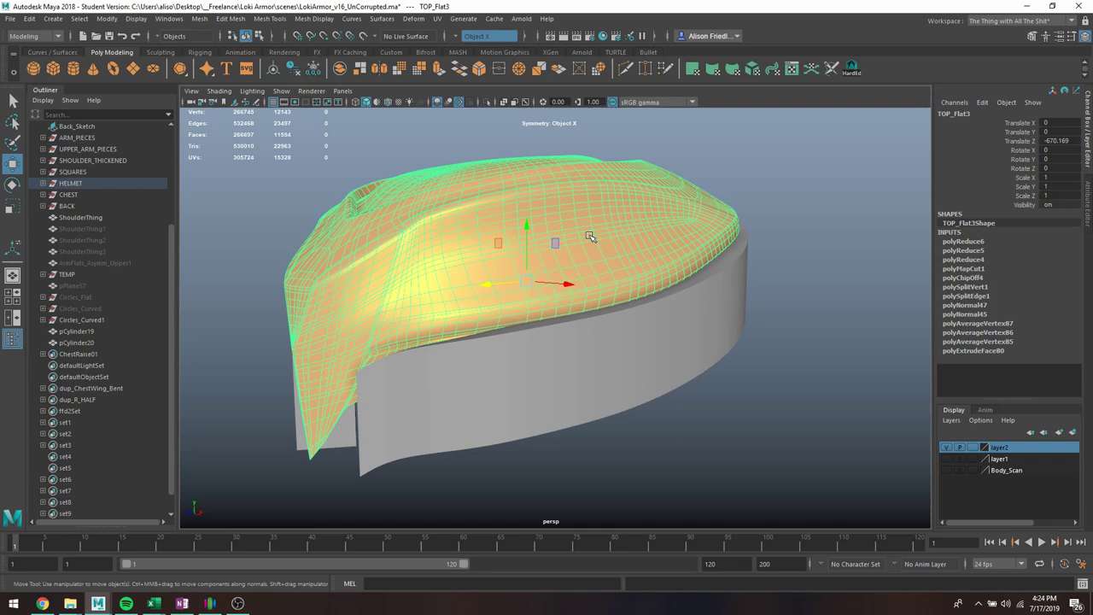
Subtract the cutting strip from the armor piece with a Boolean Difference and isolate the resulting mesh
{"action": "left_click", "coordinate": [645, 319], "text": "shift"}
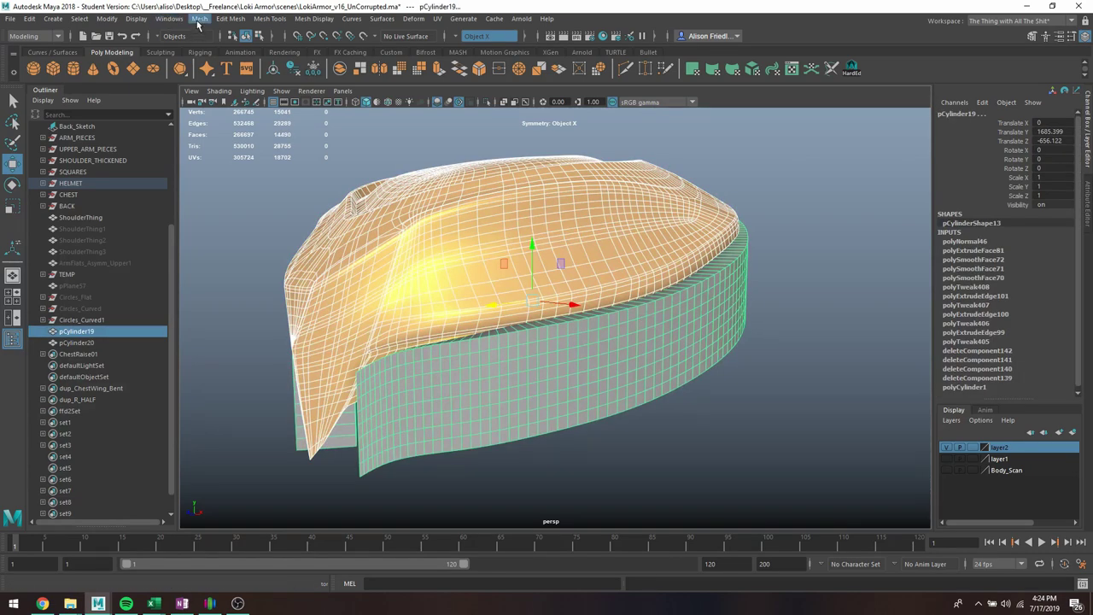
{"action": "left_click", "coordinate": [199, 19]}
{"action": "mouse_move", "coordinate": [223, 48]}
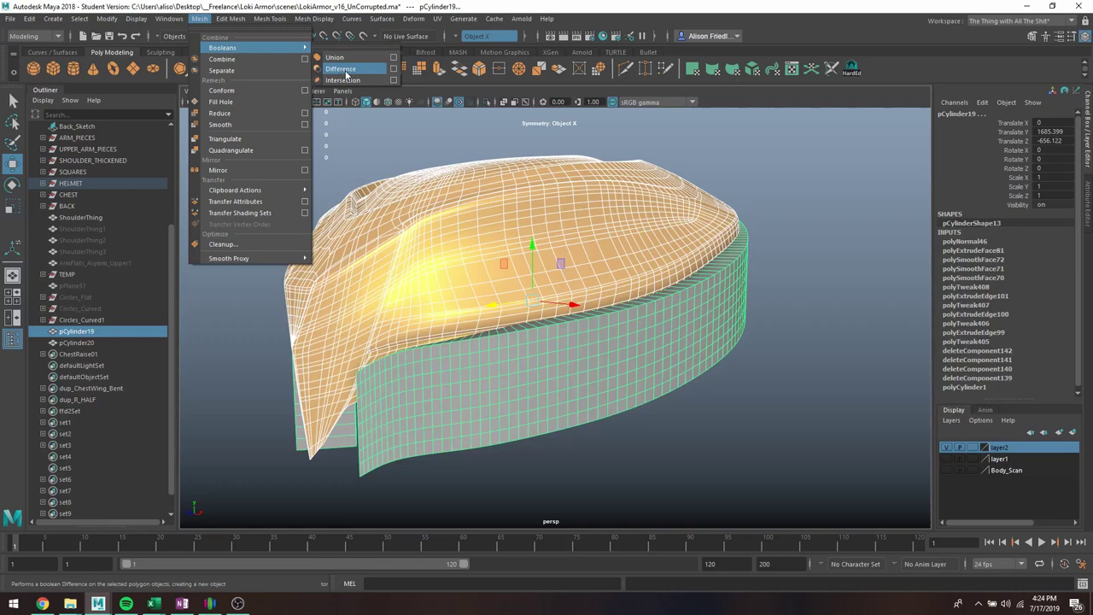
{"action": "left_click", "coordinate": [342, 59]}
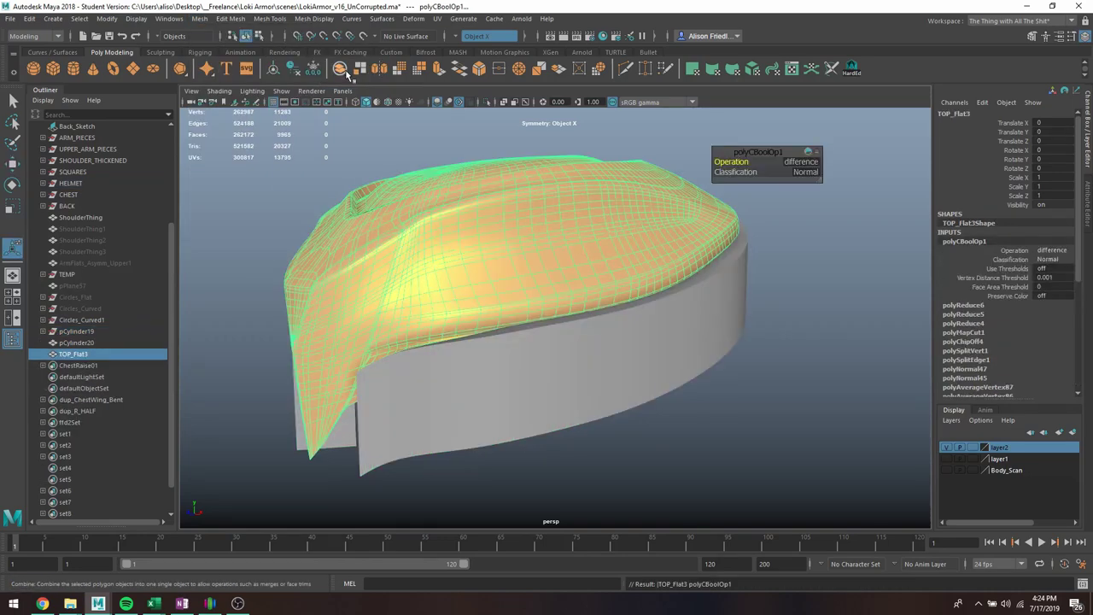
{"action": "key", "text": "ctrl+1"}
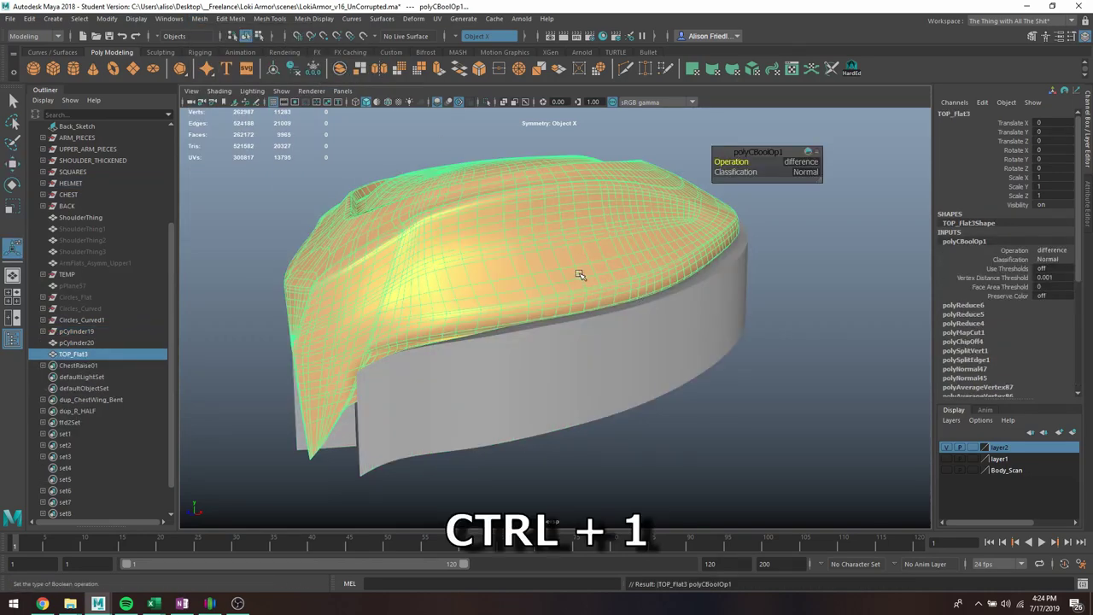
{"action": "left_click", "coordinate": [649, 397]}
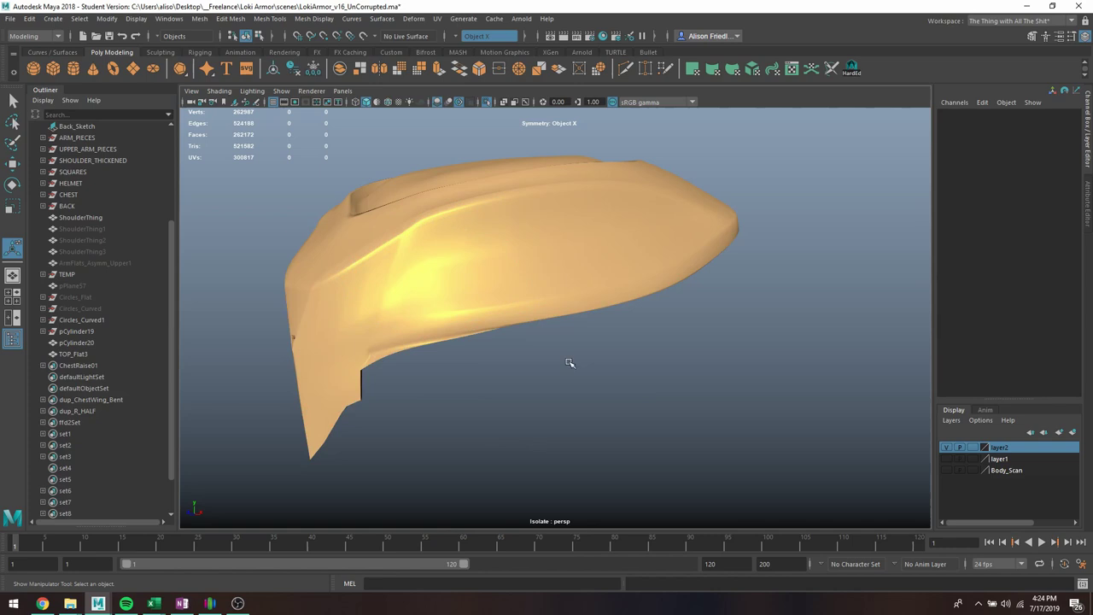
Examine the cut armor piece from below and along its rim, up close at the pointed end
{"action": "left_click_drag", "start_coordinate": [569, 361], "coordinate": [509, 325], "text": "alt"}
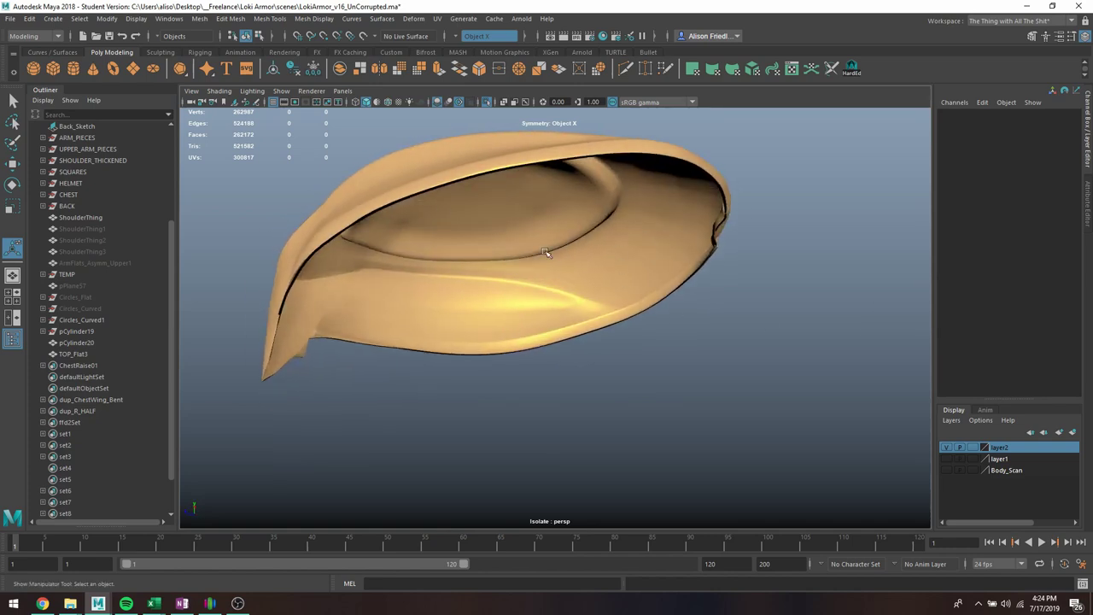
{"action": "scroll", "coordinate": [584, 311], "scroll_direction": "up", "scroll_amount": 3}
{"action": "scroll", "coordinate": [593, 315], "scroll_direction": "down", "scroll_amount": 3}
{"action": "left_click_drag", "start_coordinate": [593, 315], "coordinate": [627, 300], "text": "alt"}
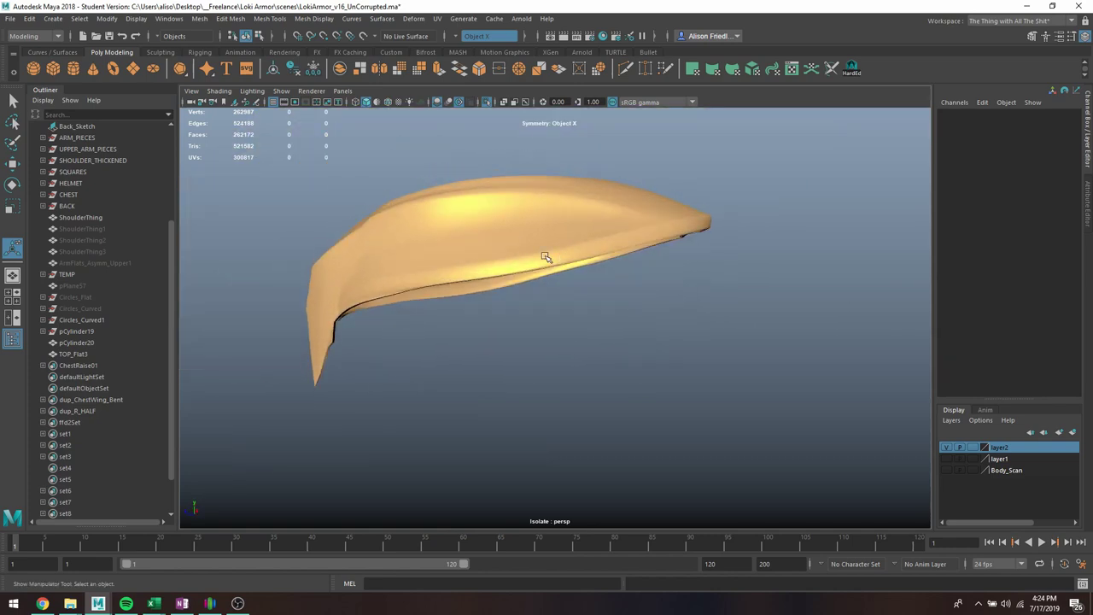
{"action": "scroll", "coordinate": [505, 302], "scroll_direction": "up", "scroll_amount": 3}
{"action": "left_click_drag", "start_coordinate": [391, 302], "coordinate": [428, 284], "text": "alt"}
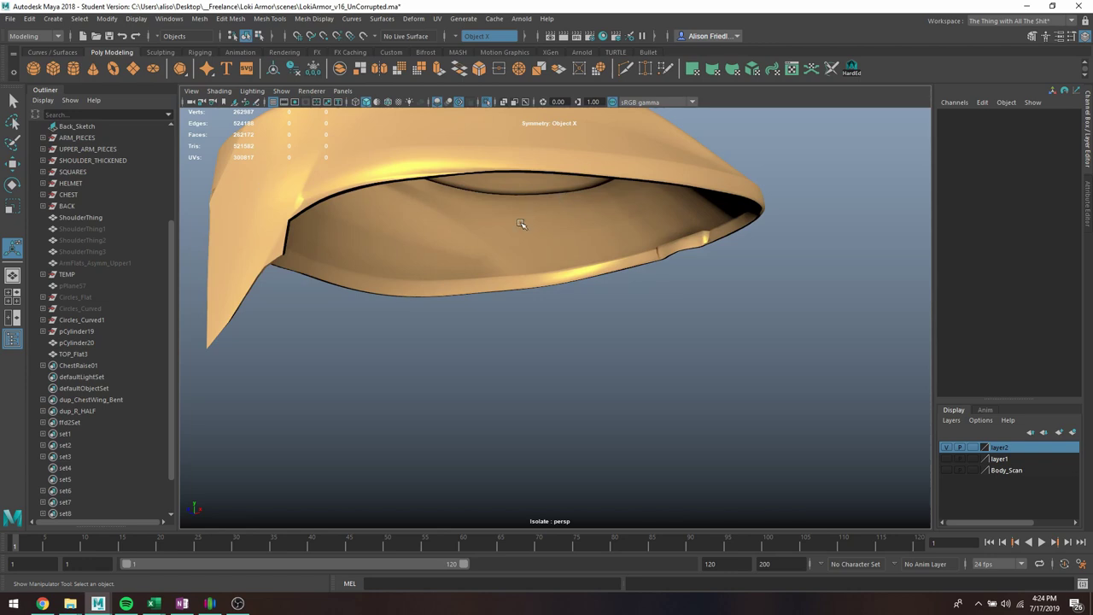
{"action": "left_click_drag", "start_coordinate": [521, 222], "coordinate": [453, 246], "text": "alt"}
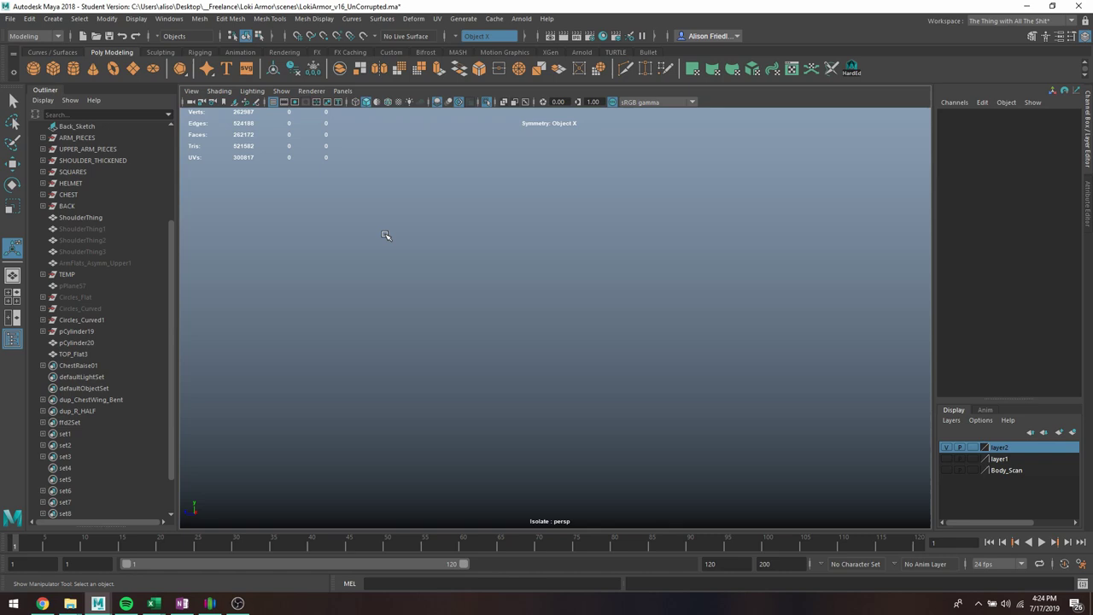
{"action": "left_click_drag", "start_coordinate": [386, 234], "coordinate": [603, 403], "text": "alt"}
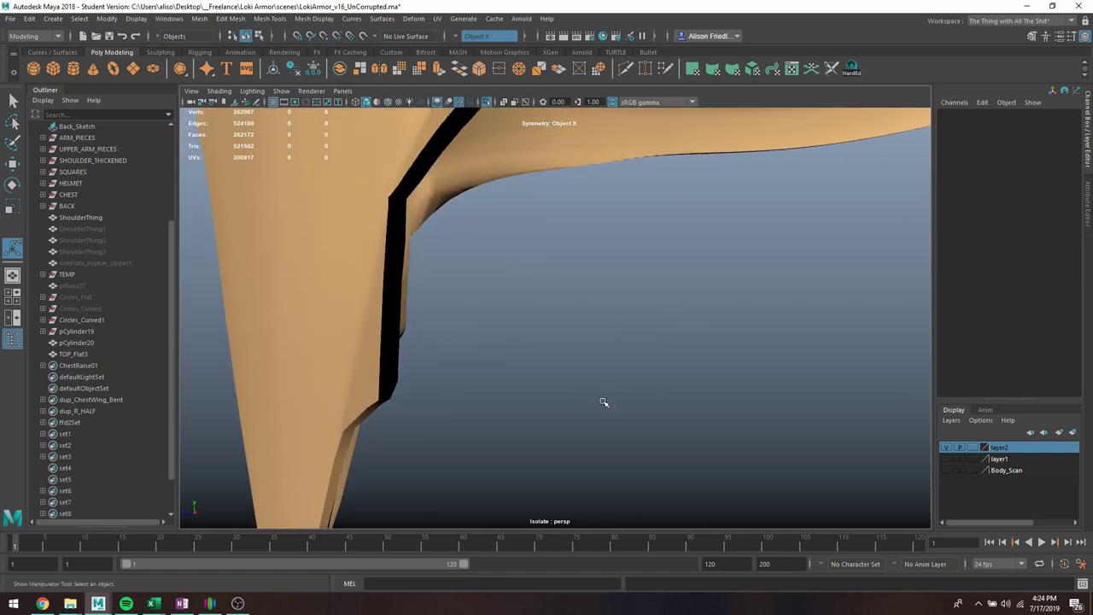
Fill the open hole left along the armor piece's cut edge
{"action": "left_click", "coordinate": [401, 206]}
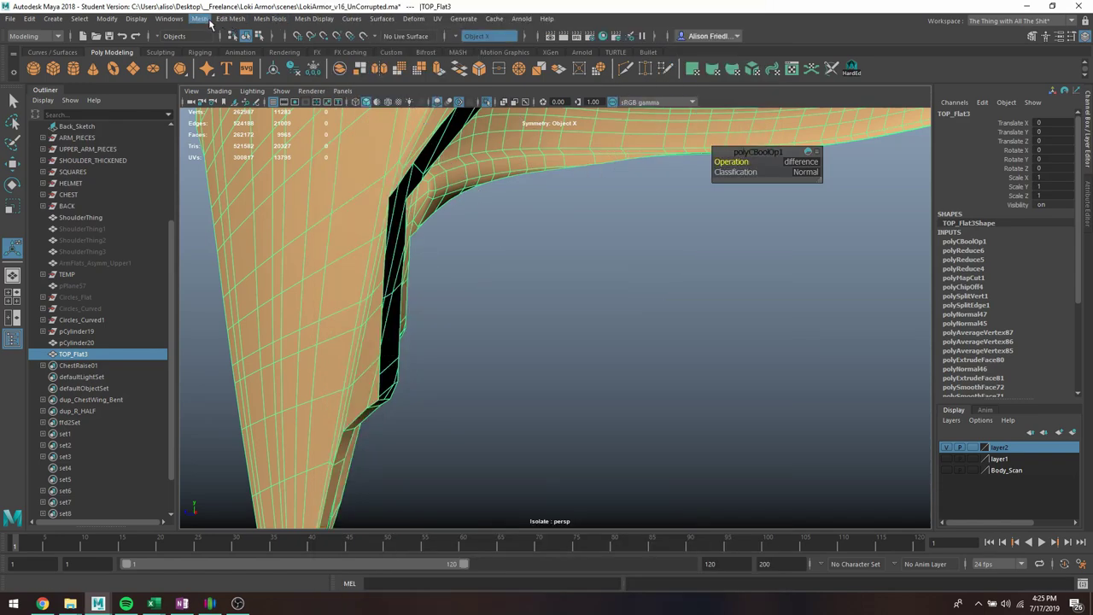
{"action": "left_click", "coordinate": [200, 19]}
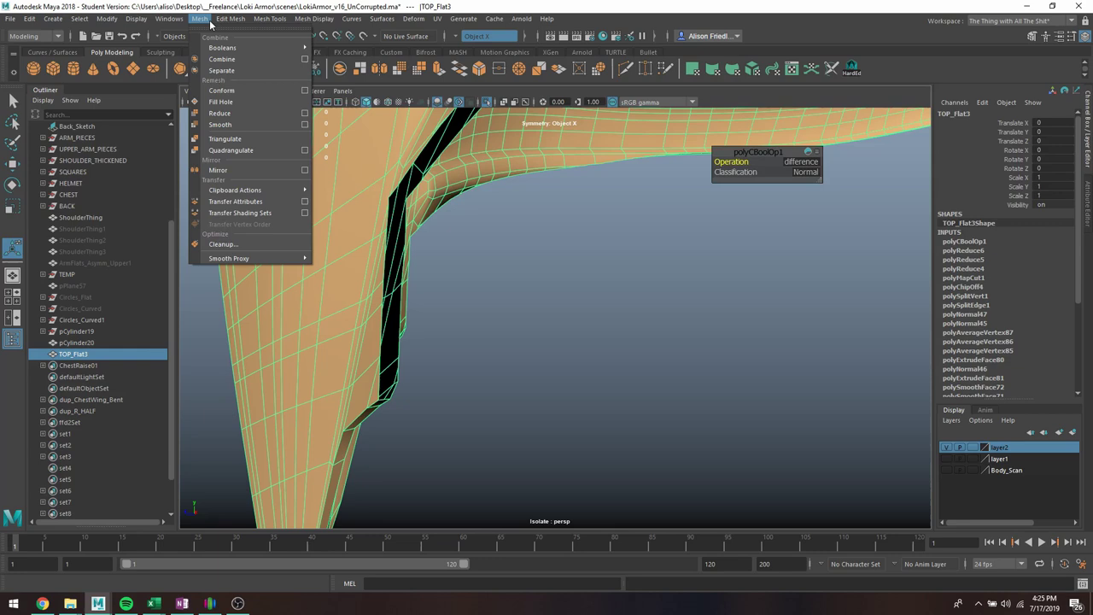
{"action": "left_click", "coordinate": [224, 101]}
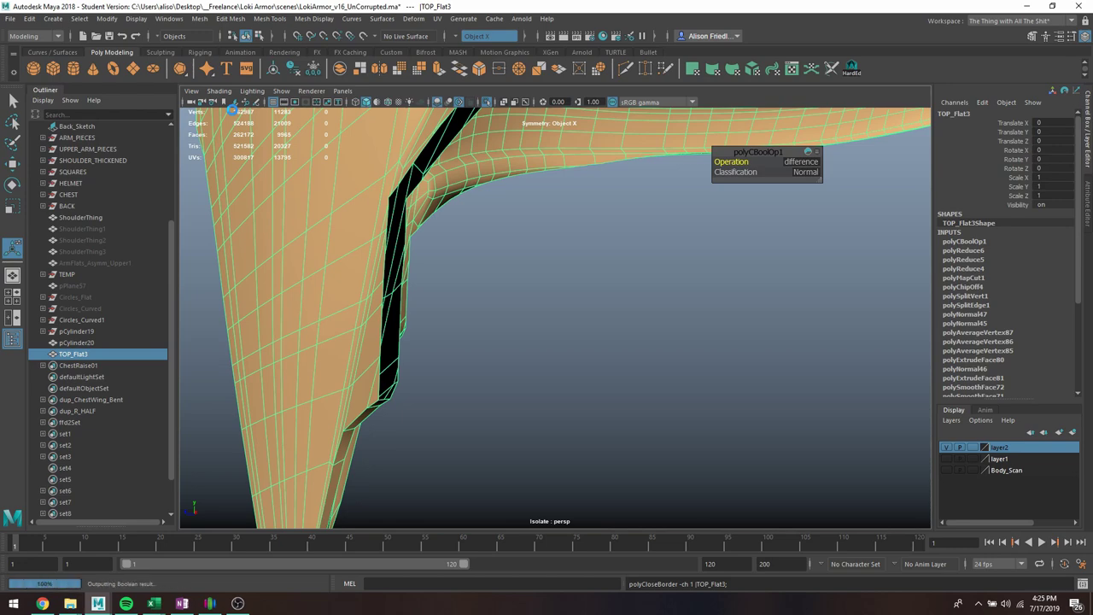
Inspect the cap face along the armor's cut edge in wireframe and shaded display, then return to object mode
{"action": "right_click_drag", "start_coordinate": [400, 208], "coordinate": [448, 247]}
{"action": "key", "text": "4"}
{"action": "mouse_move", "coordinate": [512, 270]}
{"action": "left_mouse_down", "text": "alt"}
{"action": "mouse_move", "coordinate": [685, 325]}
{"action": "mouse_move", "coordinate": [672, 357]}
{"action": "mouse_move", "coordinate": [650, 324]}
{"action": "mouse_move", "coordinate": [588, 276]}
{"action": "left_mouse_up", "text": "alt"}
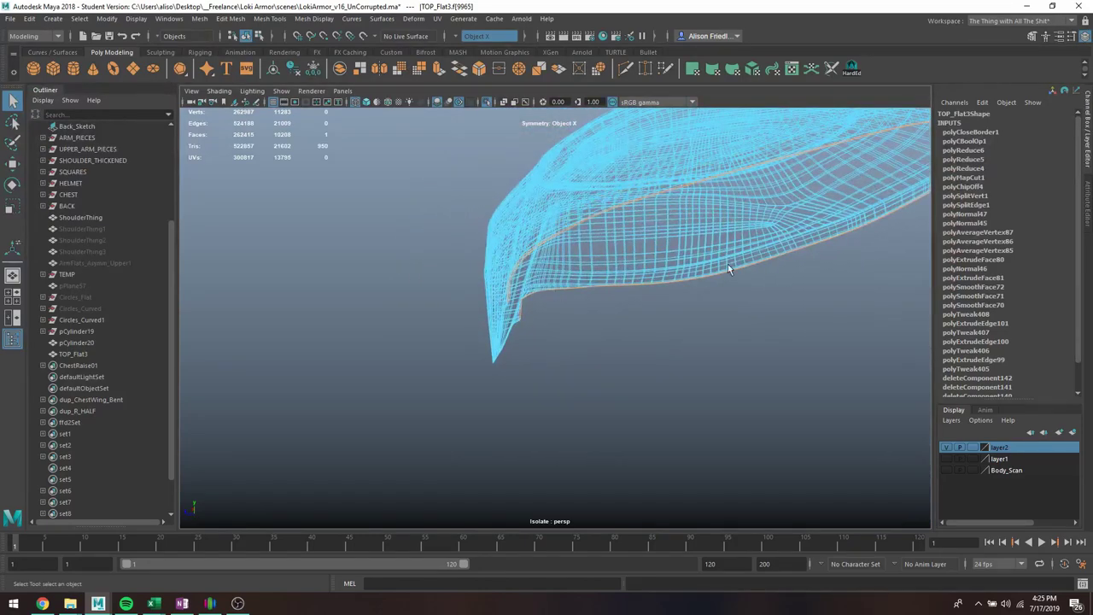
{"action": "scroll", "coordinate": [629, 248], "scroll_direction": "up", "scroll_amount": 5}
{"action": "key", "text": "5"}
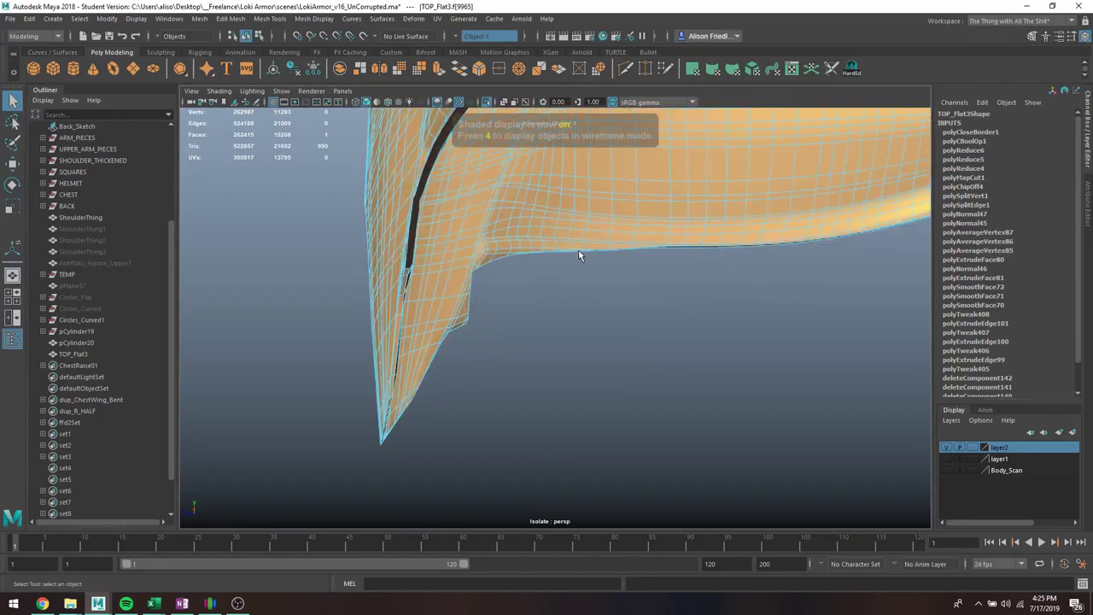
{"action": "middle_click_drag", "start_coordinate": [570, 249], "coordinate": [556, 363], "text": "alt"}
{"action": "right_click_drag", "start_coordinate": [489, 178], "coordinate": [525, 161]}
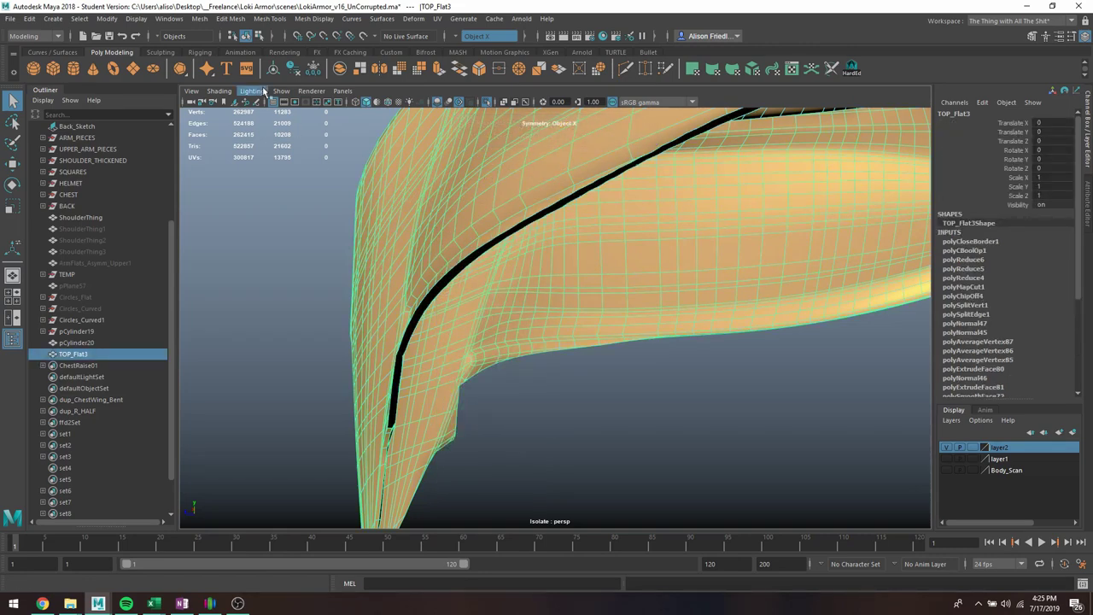
Clean up the armor piece, tessellating faces with more than 4 sides and removing lamina faces and nonmanifold geometry
{"action": "left_click", "coordinate": [200, 19]}
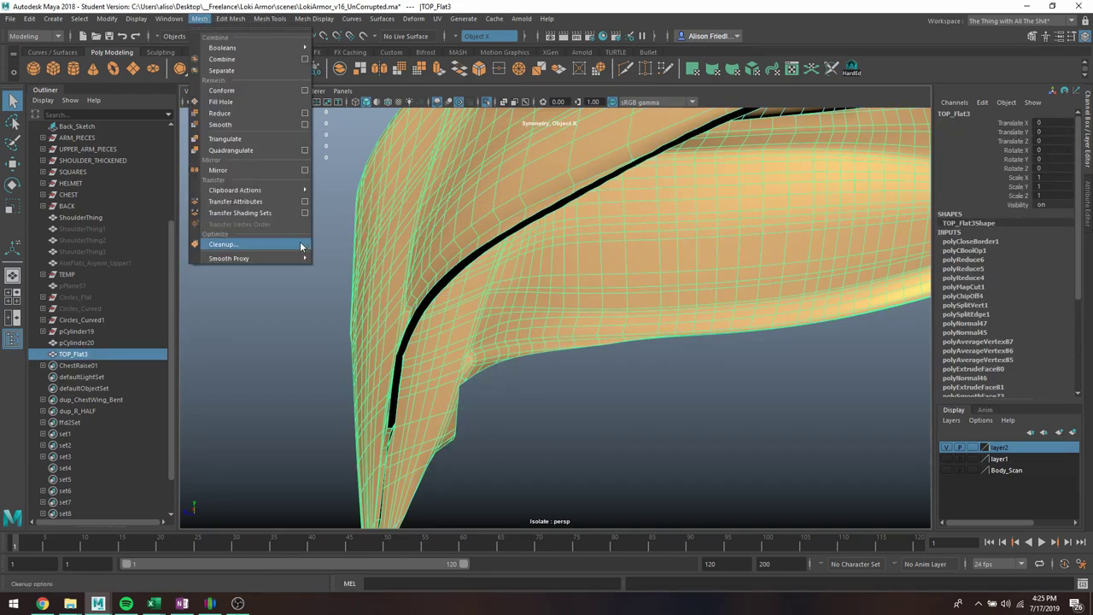
{"action": "left_click", "coordinate": [301, 246]}
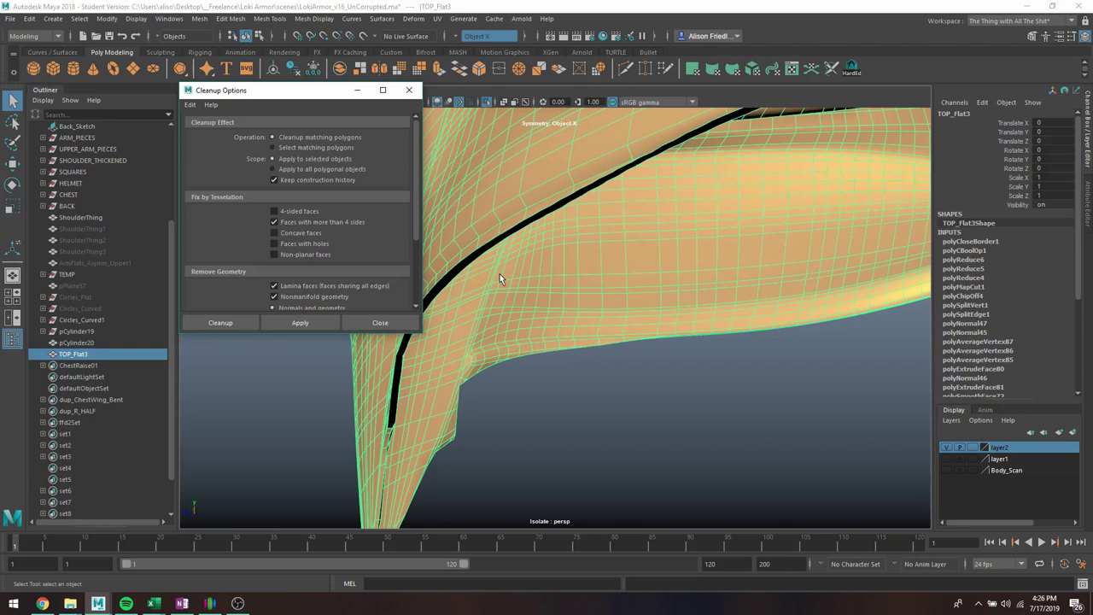
{"action": "left_click", "coordinate": [312, 322]}
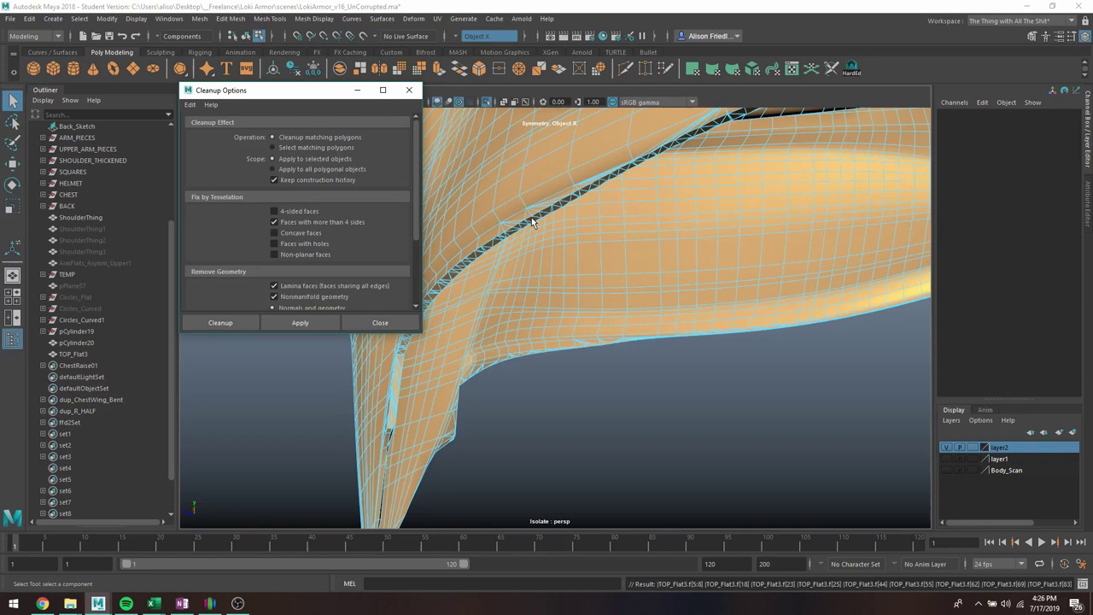
{"action": "left_click", "coordinate": [380, 322]}
{"action": "right_click", "coordinate": [483, 245]}
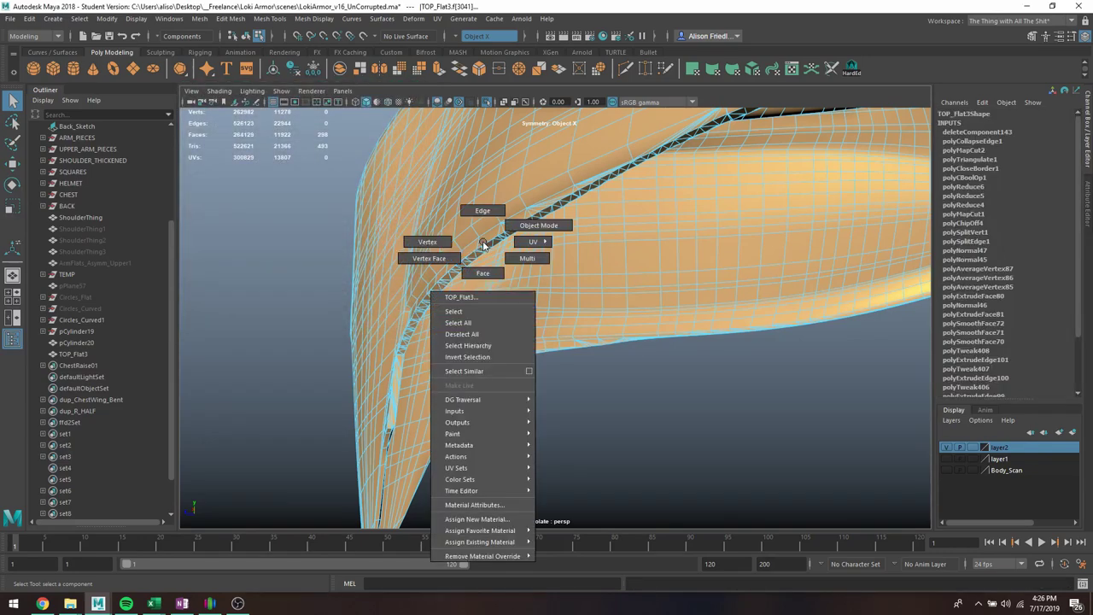
{"action": "left_click", "coordinate": [506, 229]}
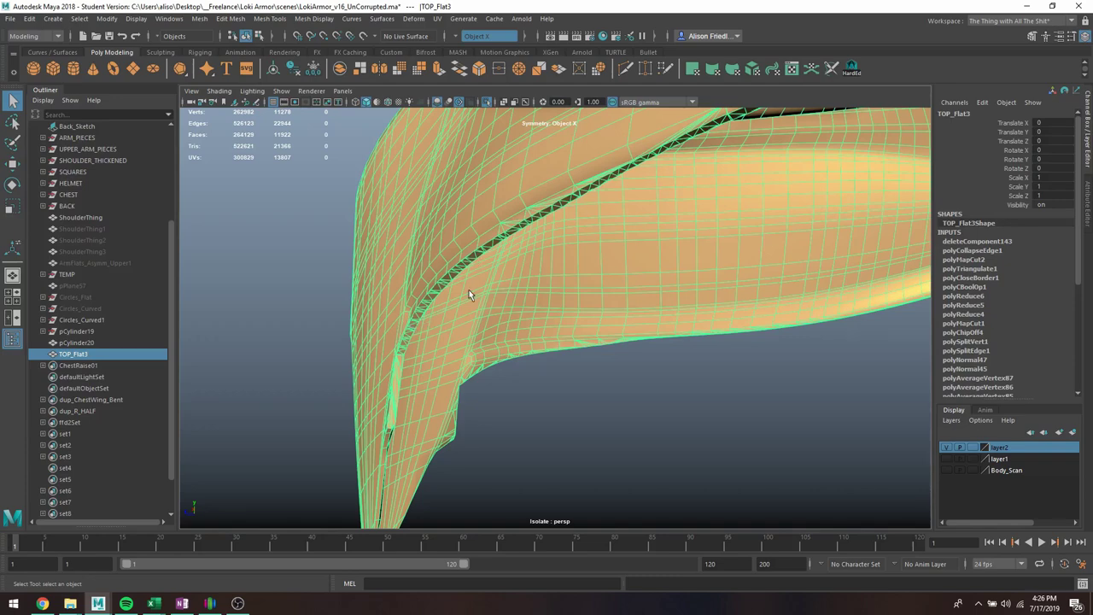
{"action": "scroll", "coordinate": [465, 286], "scroll_direction": "down", "scroll_amount": 5}
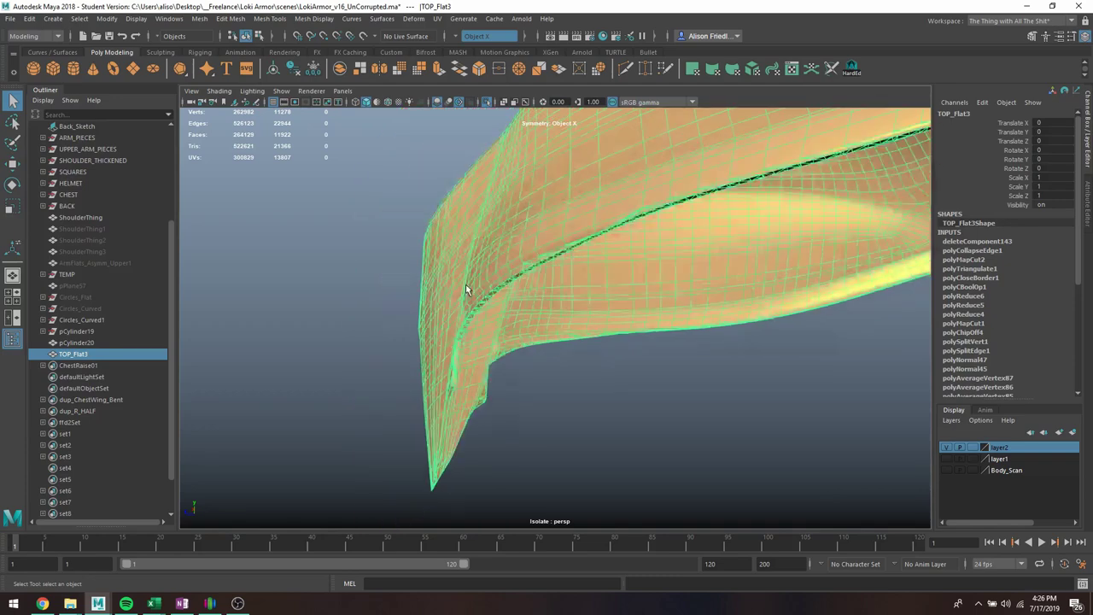
{"action": "left_click", "coordinate": [546, 354]}
{"action": "left_click_drag", "start_coordinate": [575, 304], "coordinate": [587, 315], "text": "alt"}
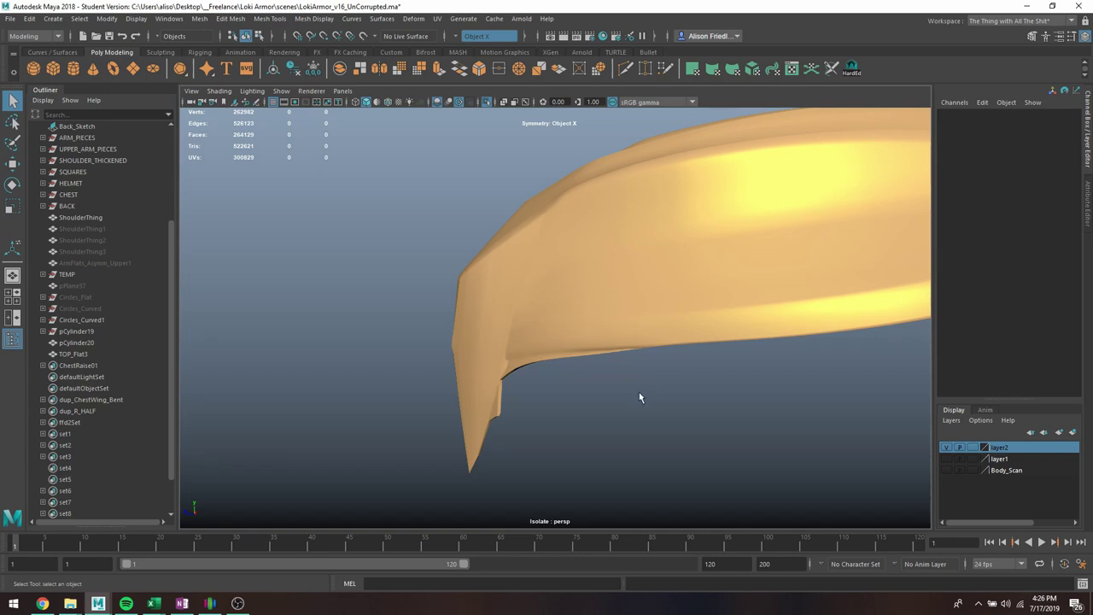
Exit the isolated view and hide the finished TOP_Flat3 armor piece
{"action": "left_click_drag", "start_coordinate": [639, 397], "coordinate": [519, 315], "text": "alt"}
{"action": "left_click", "coordinate": [515, 307]}
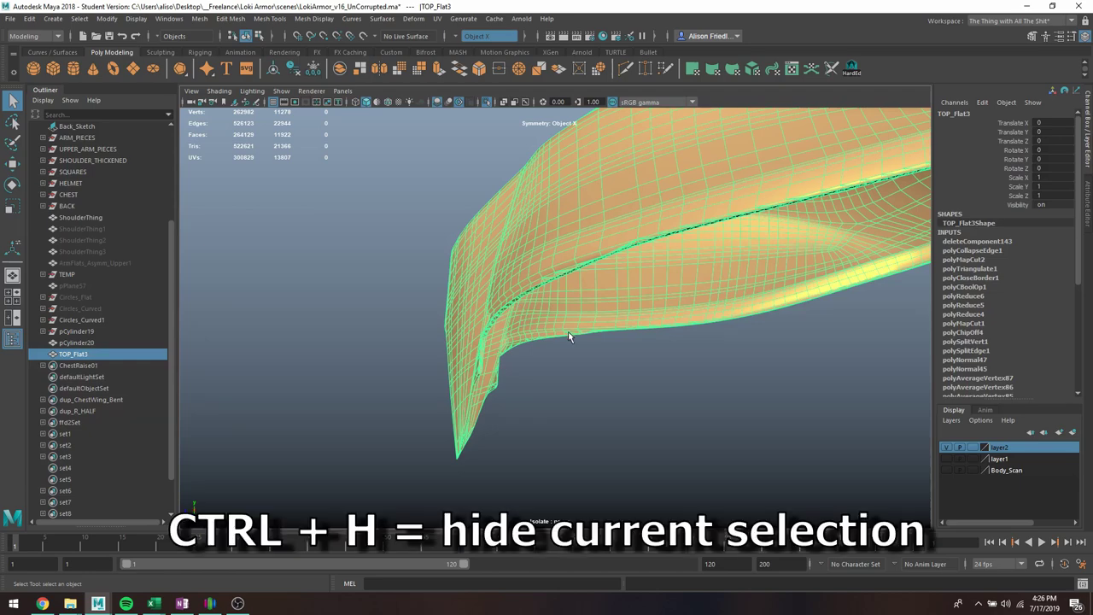
{"action": "key", "text": "ctrl+h"}
{"action": "left_click_drag", "start_coordinate": [595, 296], "coordinate": [571, 332], "text": "alt"}
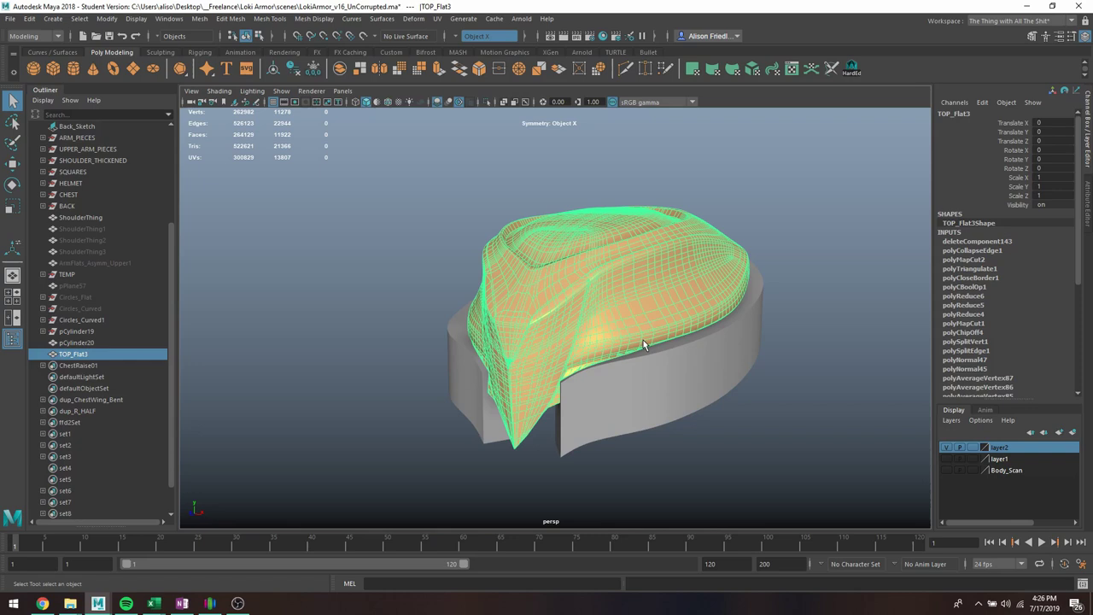
{"action": "key", "text": "ctrl+h"}
{"action": "left_click_drag", "start_coordinate": [673, 329], "coordinate": [650, 350], "text": "alt"}
Intersect the uncut armor copy TOP_Flat4 with the pCylinder20 cutting mesh using a Boolean intersection with Edge classification
{"action": "left_click", "coordinate": [624, 304]}
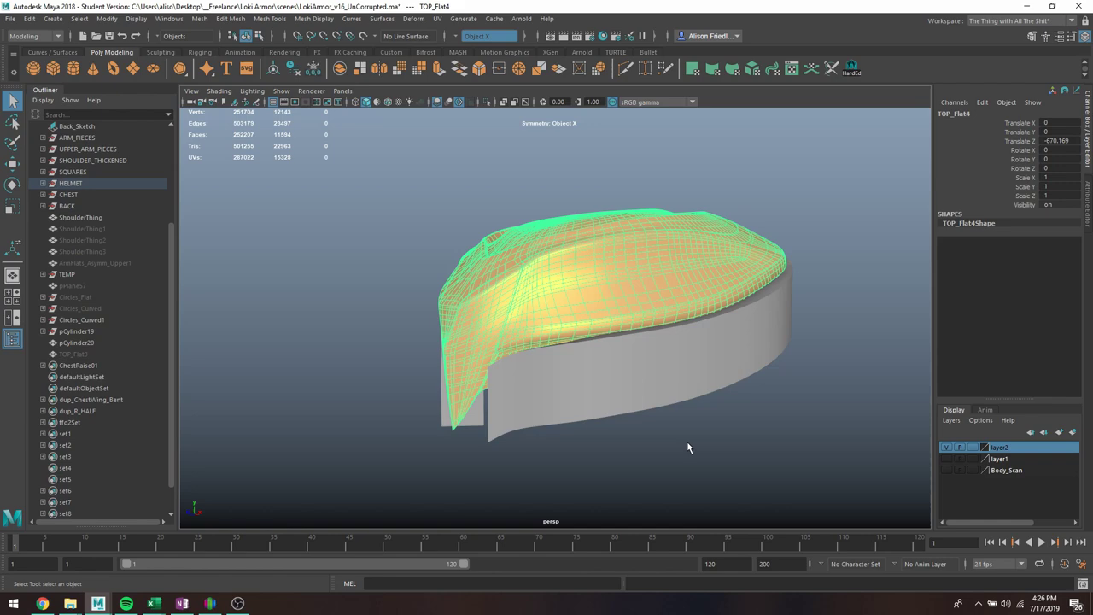
{"action": "left_click", "coordinate": [664, 379]}
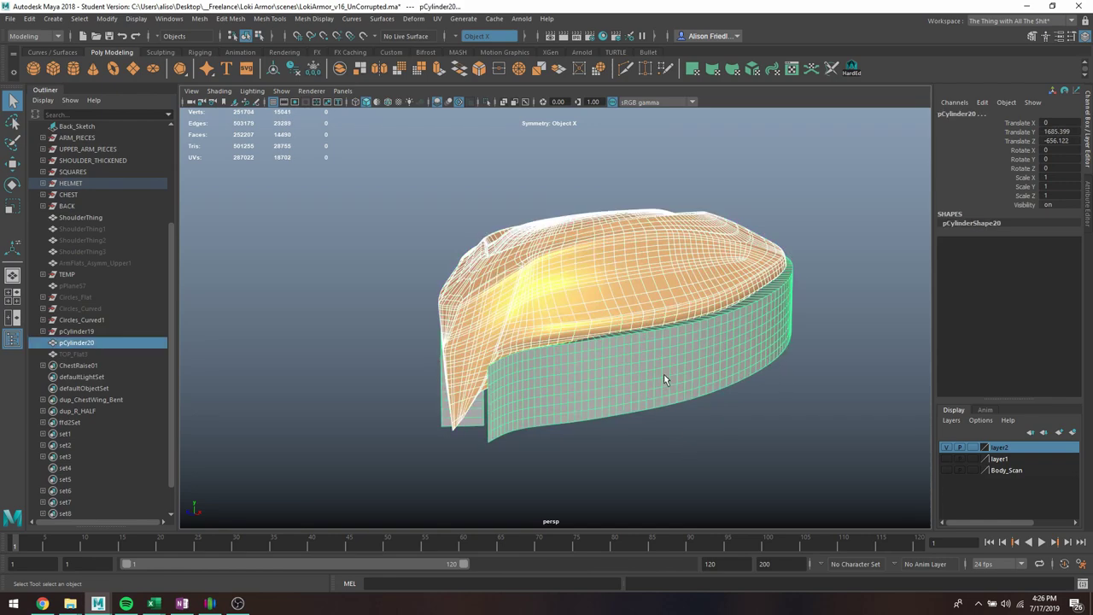
{"action": "left_click", "coordinate": [202, 19]}
{"action": "mouse_move", "coordinate": [218, 47]}
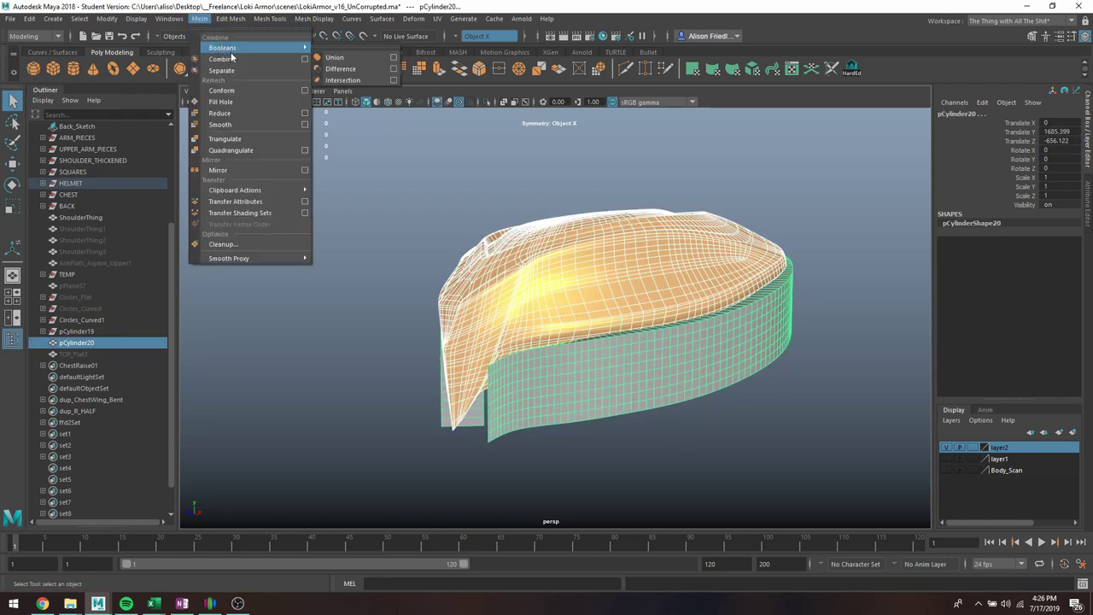
{"action": "left_click", "coordinate": [340, 80]}
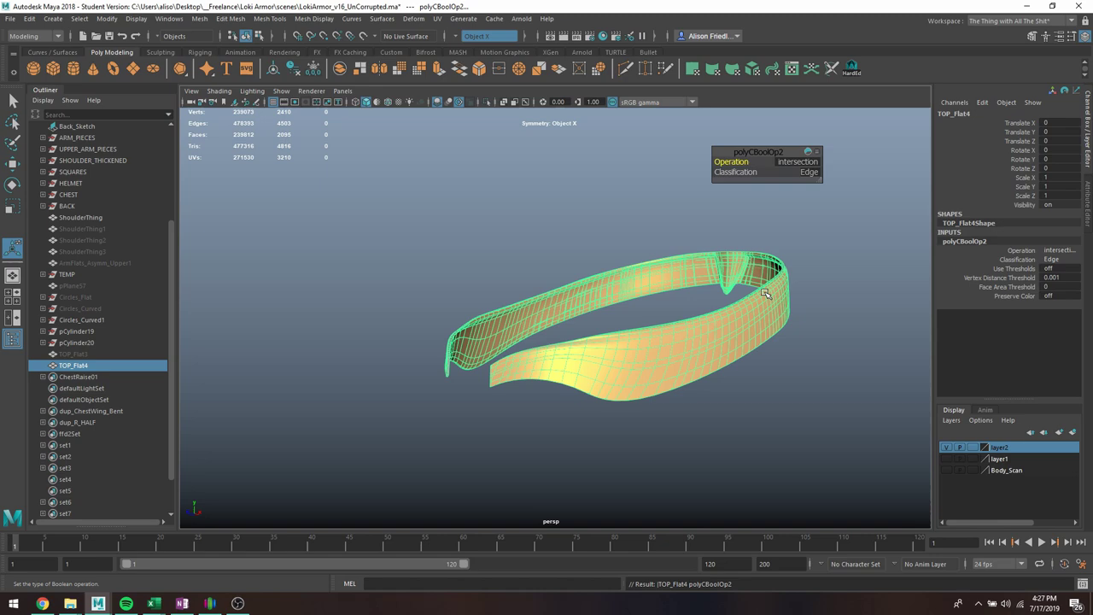
Clean up the intersected side band, tessellating faces with more than 4 sides and removing lamina faces and nonmanifold geometry
{"action": "scroll", "coordinate": [546, 335], "scroll_direction": "up", "scroll_amount": 5}
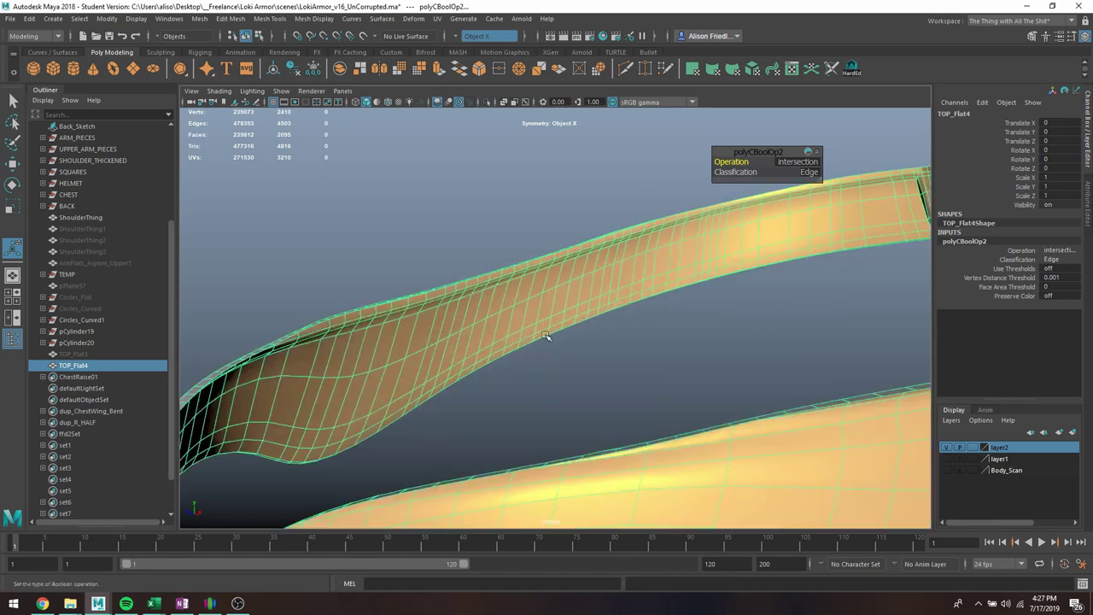
{"action": "mouse_move", "coordinate": [488, 375]}
{"action": "left_mouse_down", "text": "alt"}
{"action": "mouse_move", "coordinate": [450, 357]}
{"action": "mouse_move", "coordinate": [487, 360]}
{"action": "left_mouse_up", "text": "alt"}
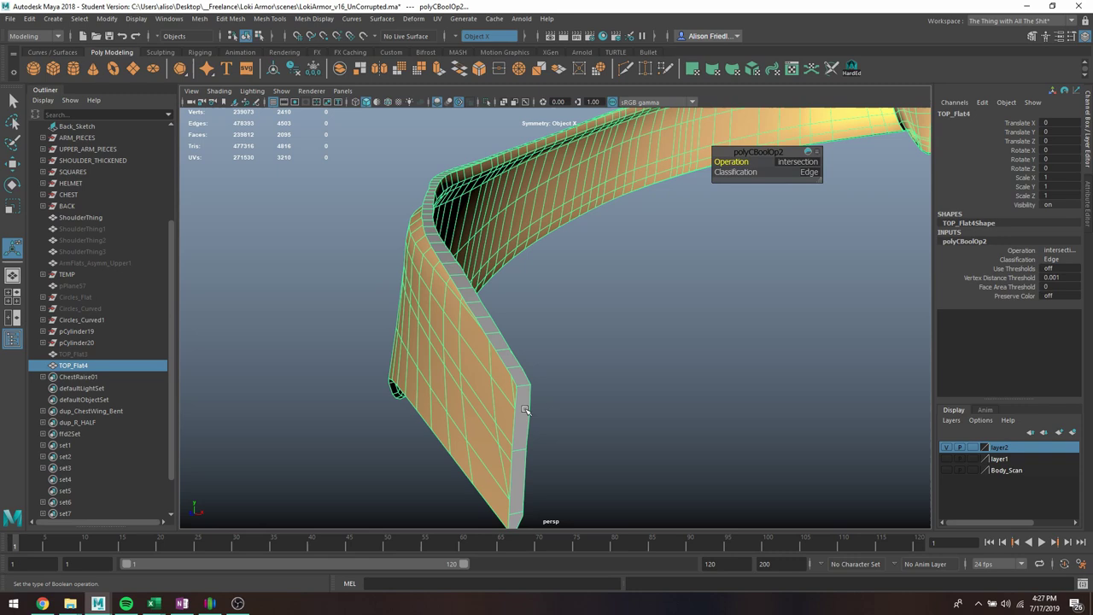
{"action": "left_click", "coordinate": [199, 18]}
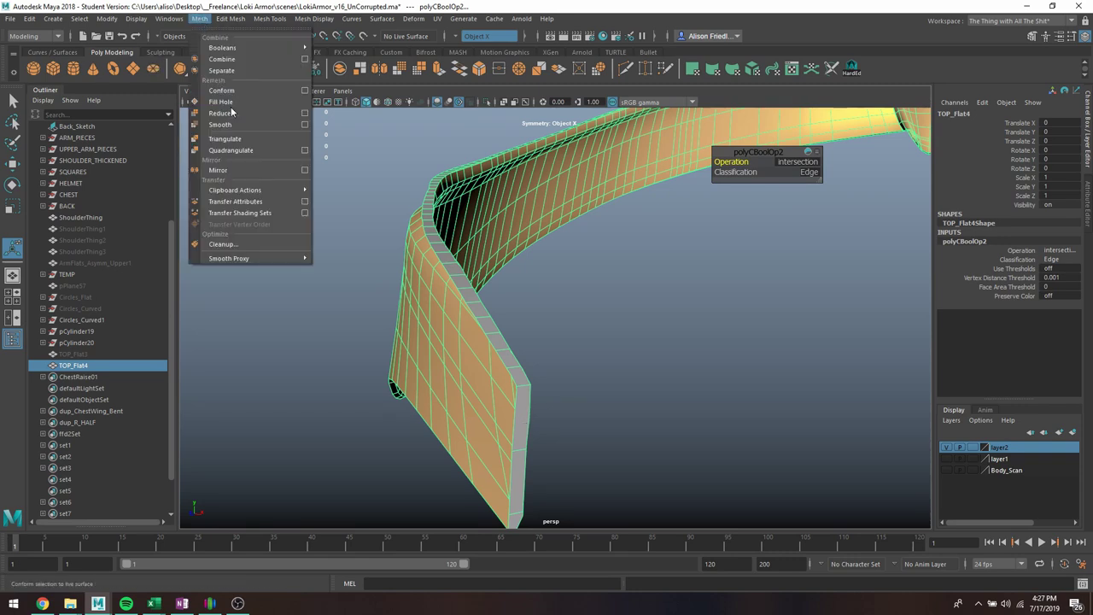
{"action": "left_click", "coordinate": [223, 244]}
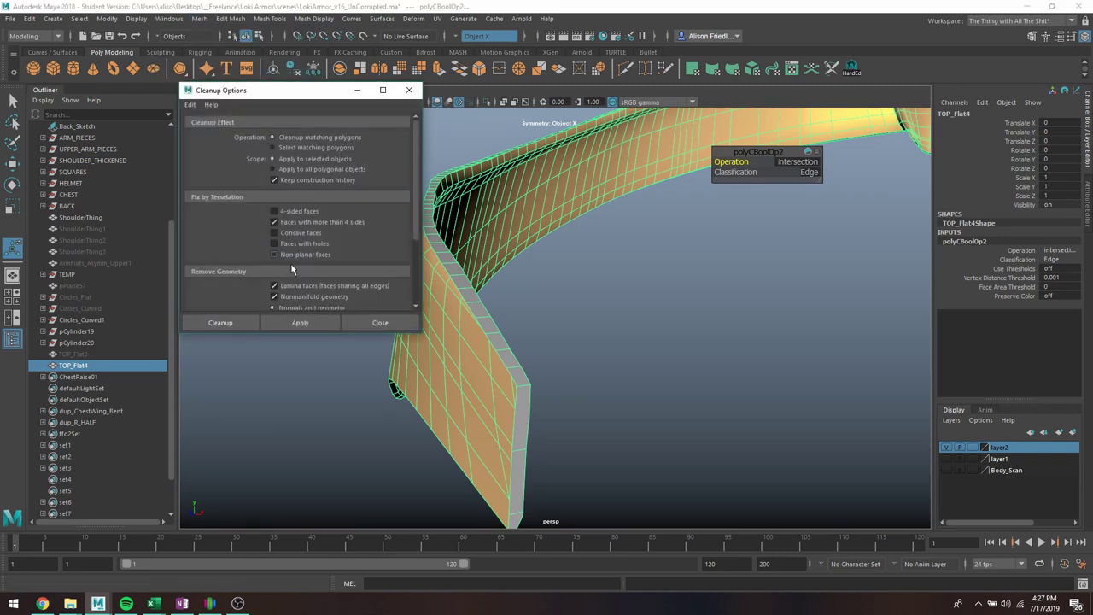
{"action": "left_click", "coordinate": [301, 323]}
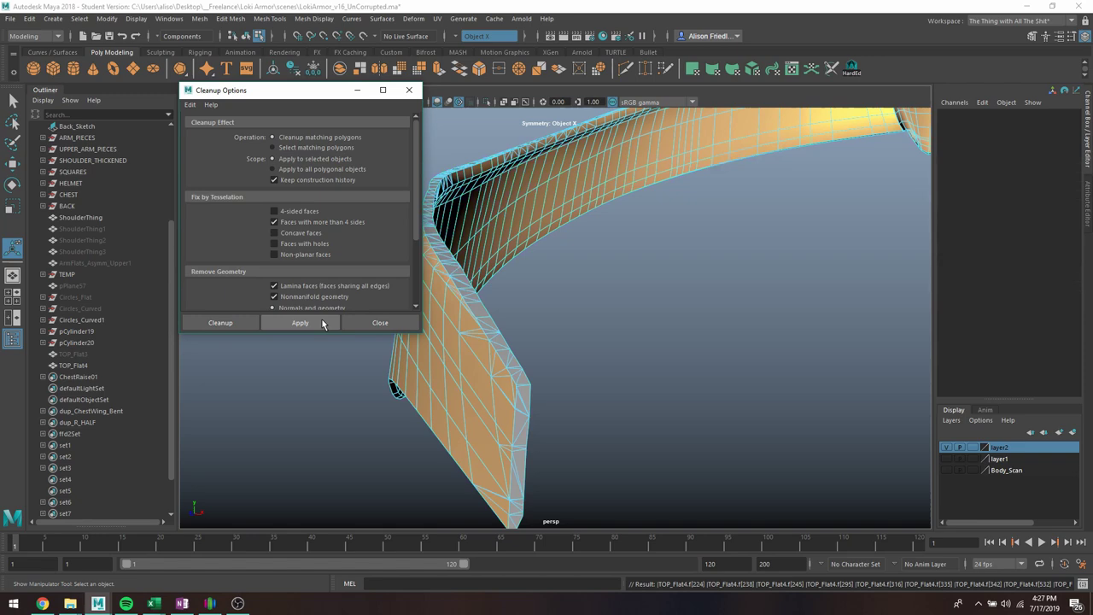
{"action": "left_click", "coordinate": [380, 323]}
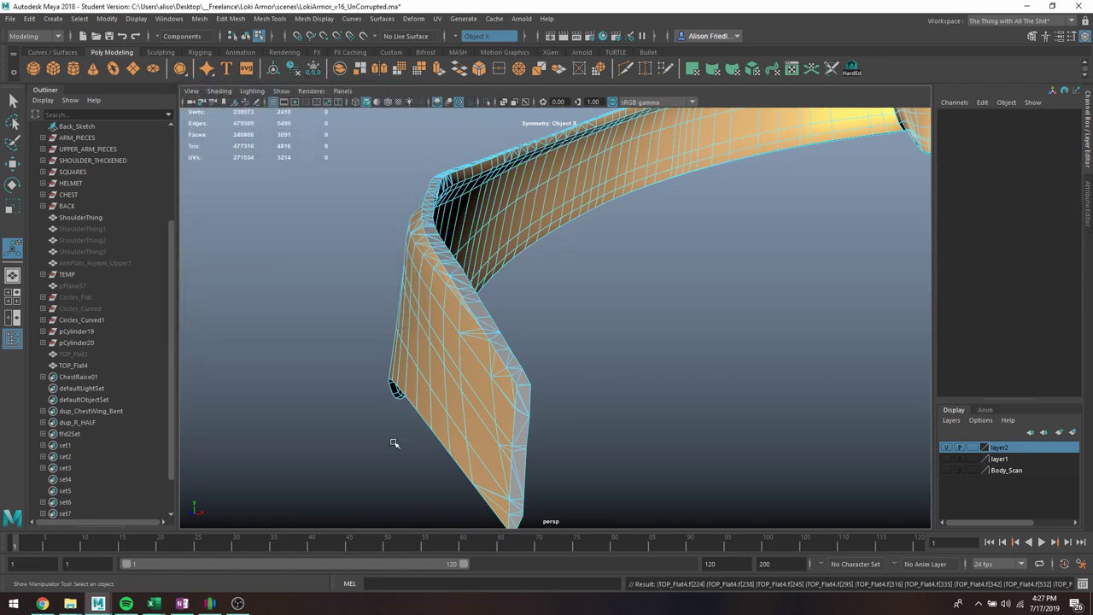
Unhide the TOP_Flat3 upper armor piece alongside the side band and return to object mode
{"action": "left_click", "coordinate": [72, 353]}
{"action": "key", "text": "f"}
{"action": "left_click_drag", "start_coordinate": [636, 408], "coordinate": [718, 426], "text": "alt"}
{"action": "left_click", "coordinate": [683, 398]}
{"action": "scroll", "coordinate": [681, 395], "scroll_direction": "down", "scroll_amount": 5}
{"action": "middle_click_drag", "start_coordinate": [656, 381], "coordinate": [603, 388], "text": "alt"}
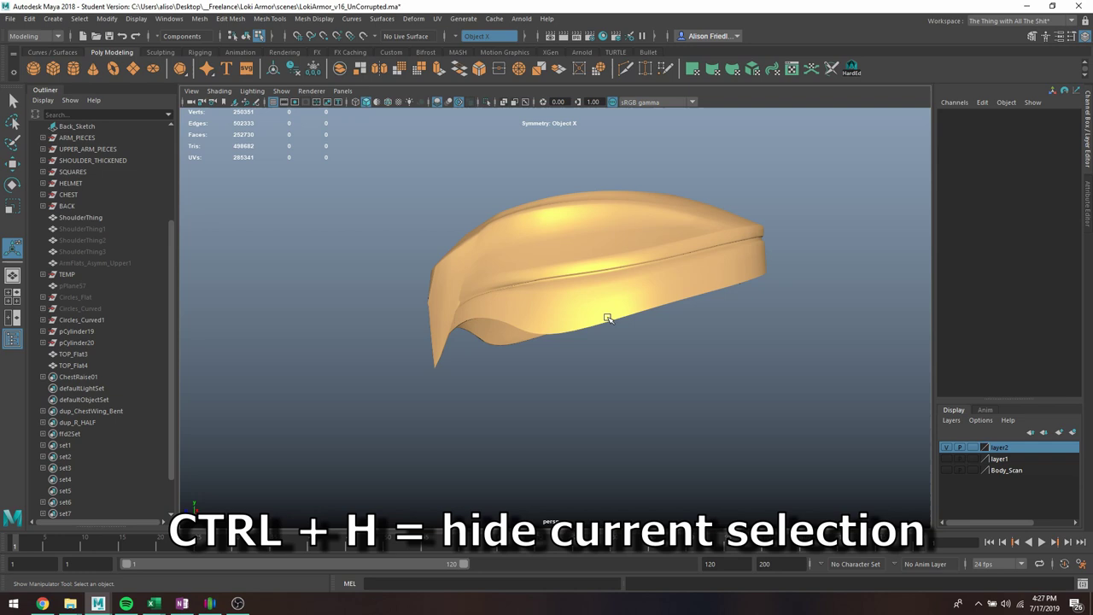
{"action": "left_click_drag", "start_coordinate": [607, 319], "coordinate": [605, 325], "text": "alt"}
{"action": "left_click", "coordinate": [526, 242]}
{"action": "right_click_drag", "start_coordinate": [538, 257], "coordinate": [581, 239]}
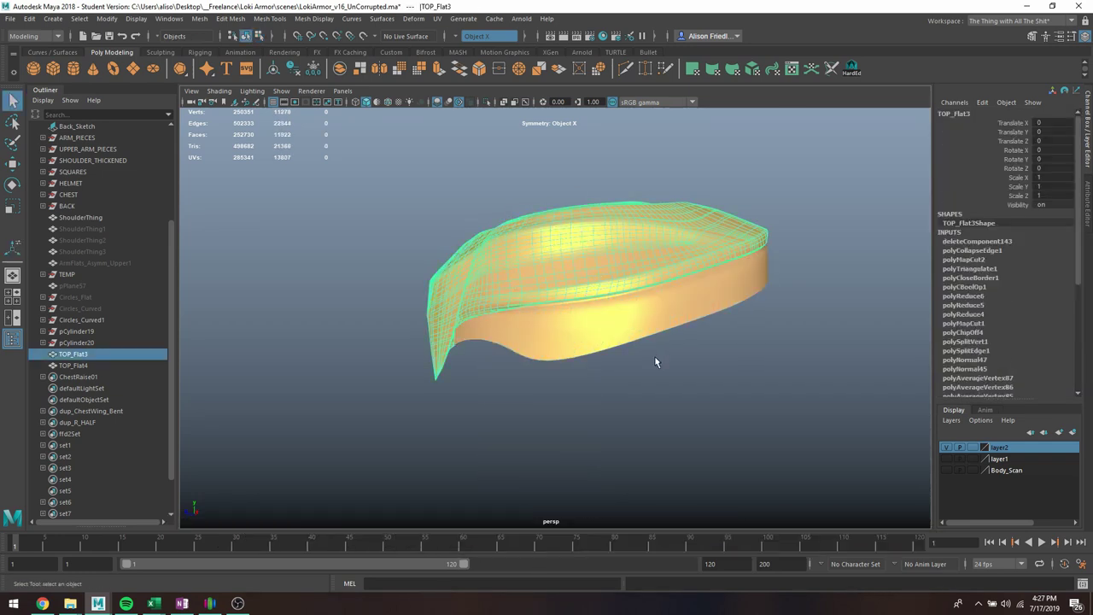
Move the side band down and away from the upper armor piece to view the split, and undo the moves
{"action": "left_click", "coordinate": [620, 317]}
{"action": "key", "text": "w"}
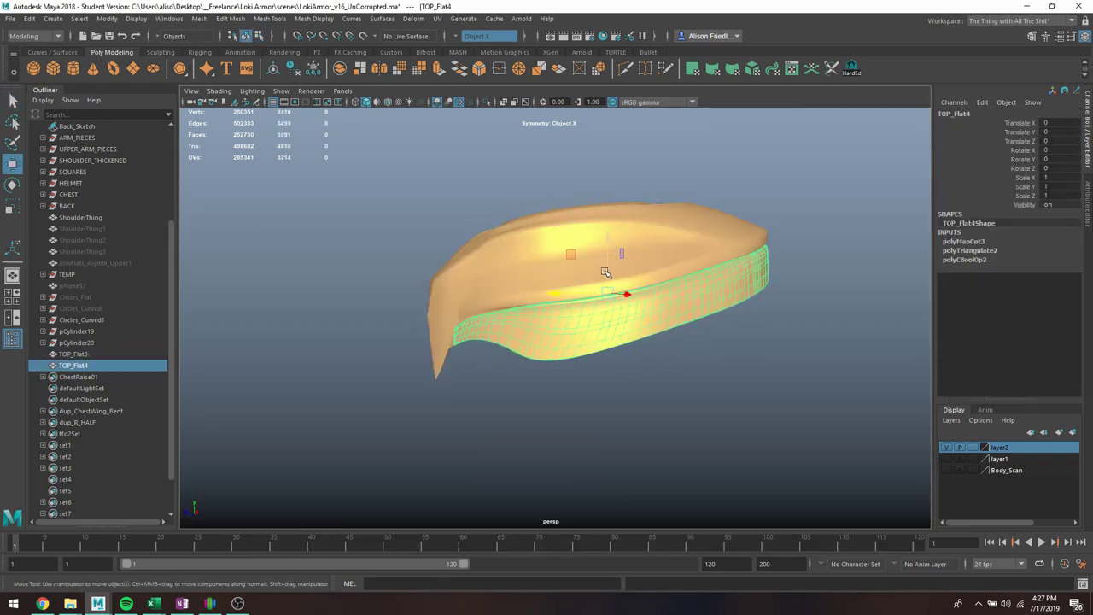
{"action": "left_click_drag", "start_coordinate": [608, 277], "coordinate": [634, 409]}
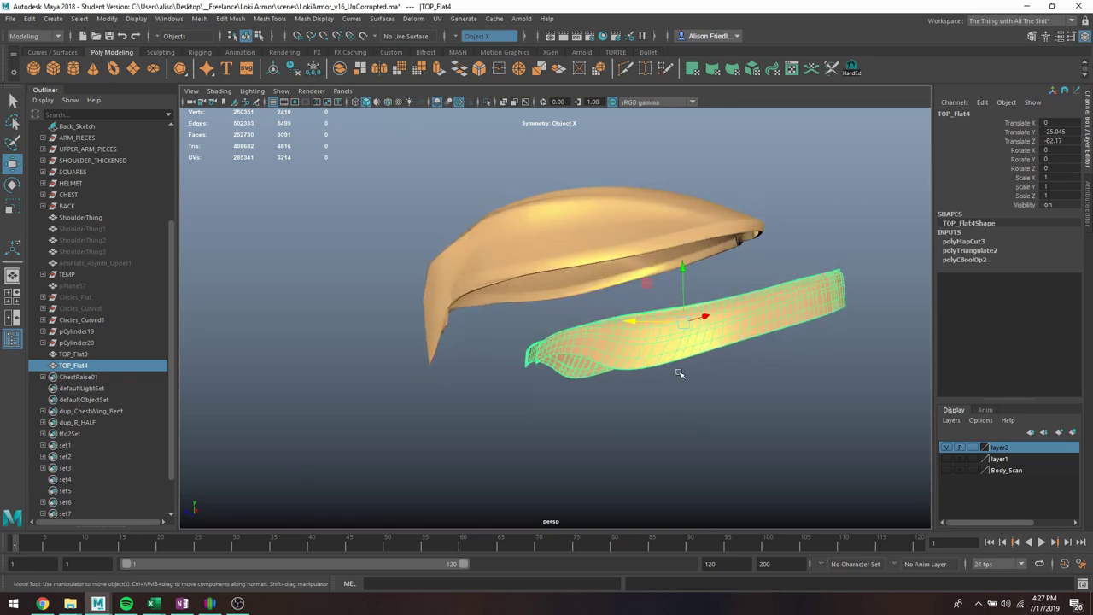
{"action": "key", "text": "ctrl+z"}
{"action": "key", "text": "ctrl+z"}
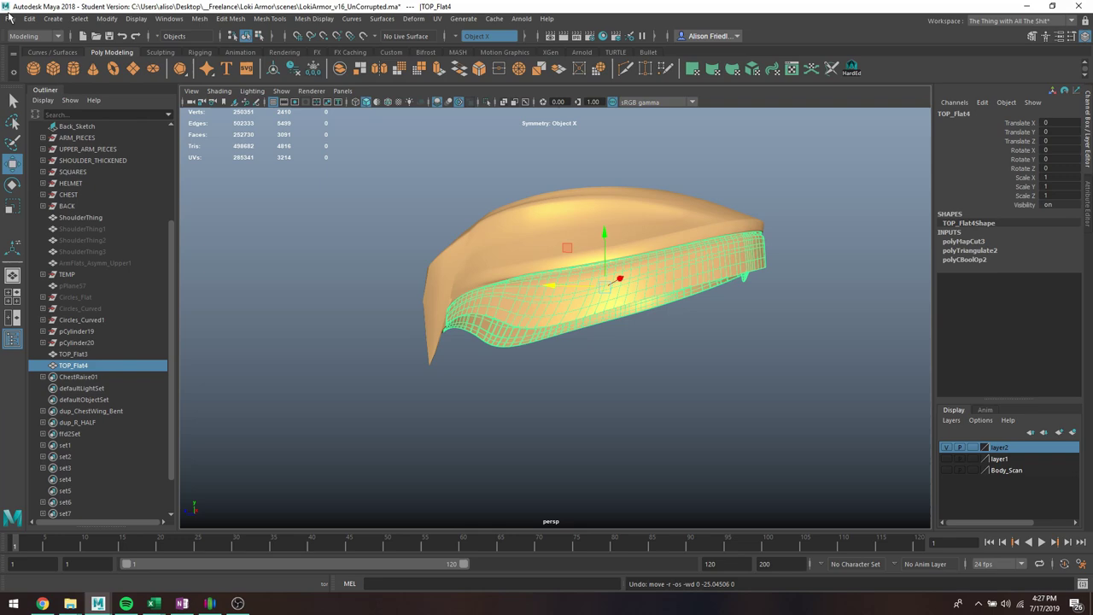
Open the OBJ selection export for the side band and cancel it without saving a file
{"action": "left_click", "coordinate": [11, 18]}
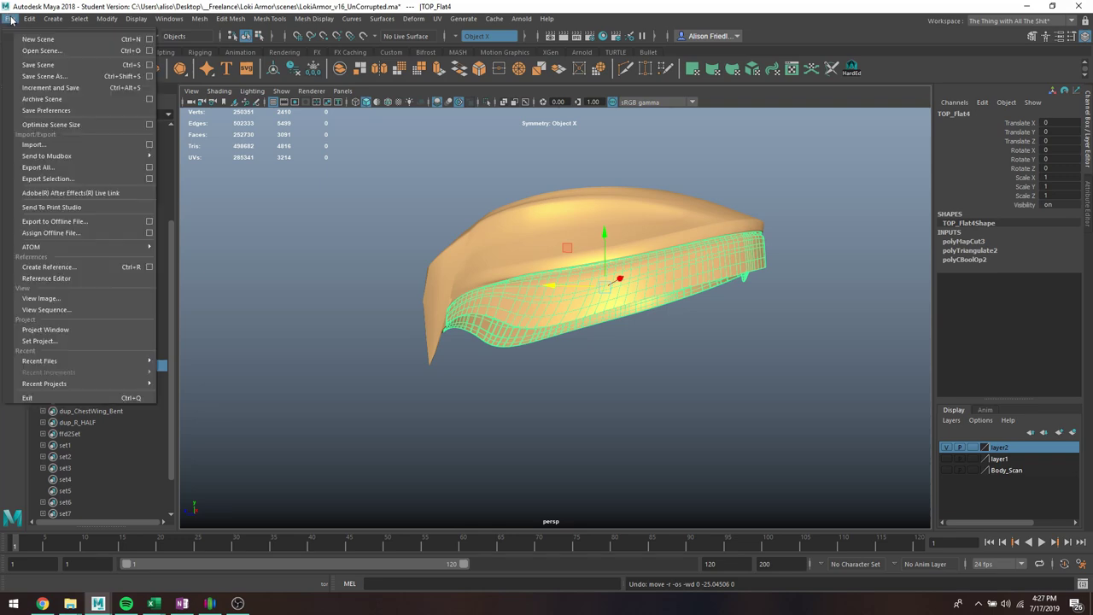
{"action": "left_click", "coordinate": [51, 178]}
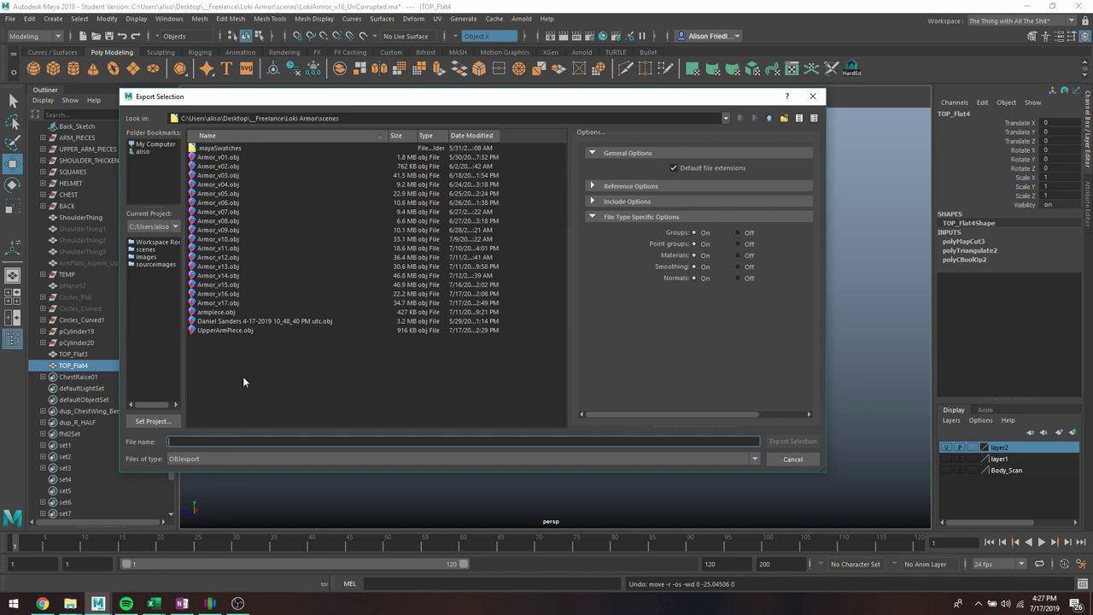
{"action": "left_click", "coordinate": [798, 462]}
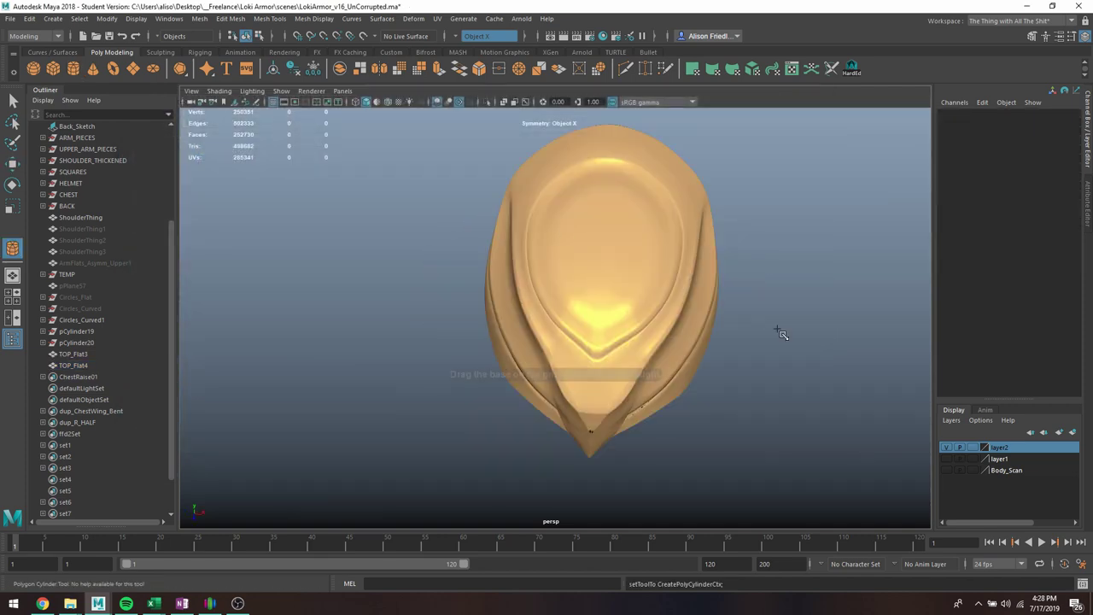
Draw a polygon cylinder of about 50 radius and 101 height over the armor's oval top in the top view
{"action": "key", "text": "space"}
{"action": "key", "text": "space"}
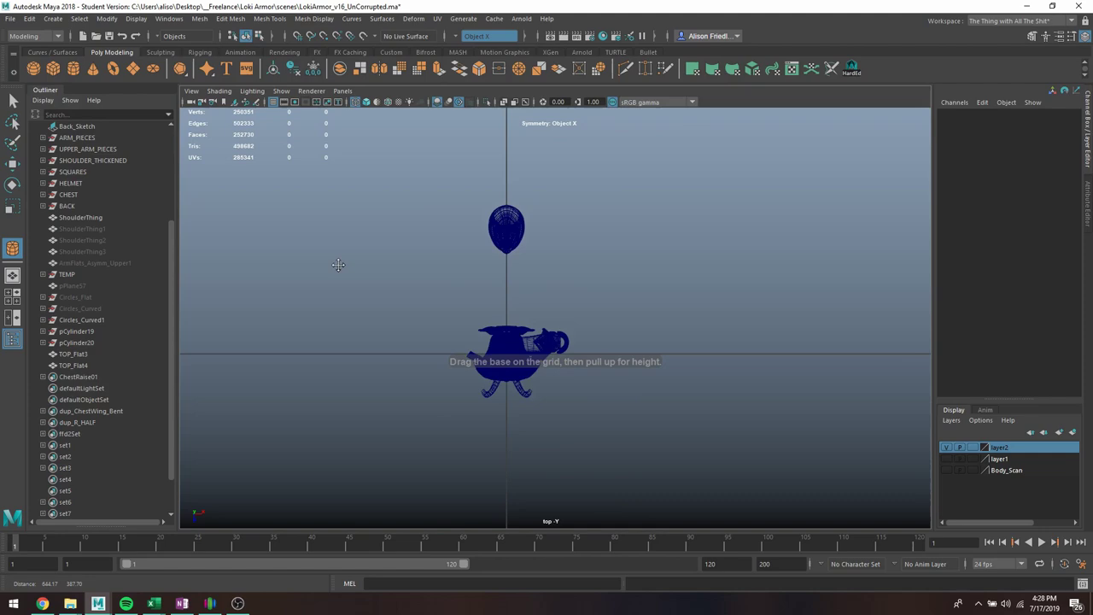
{"action": "key", "text": "f"}
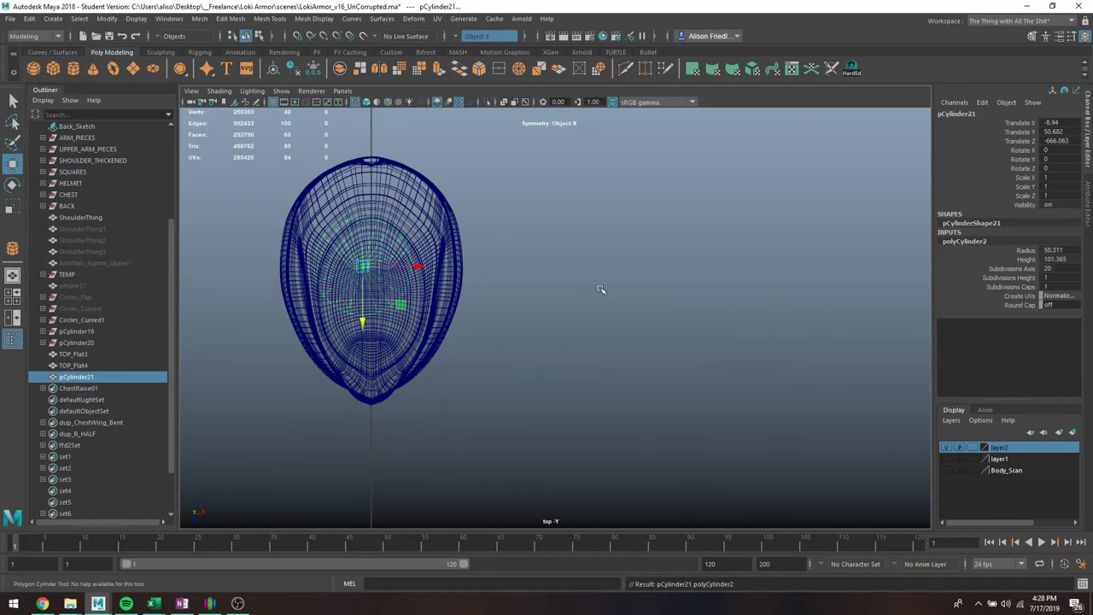
{"action": "key", "text": "space"}
{"action": "key", "text": "space"}
Raise the new cylinder to the armor piece, at about 1754 in Y, and set its Translate X to 0
{"action": "middle_click_drag", "start_coordinate": [578, 380], "coordinate": [566, 246]}
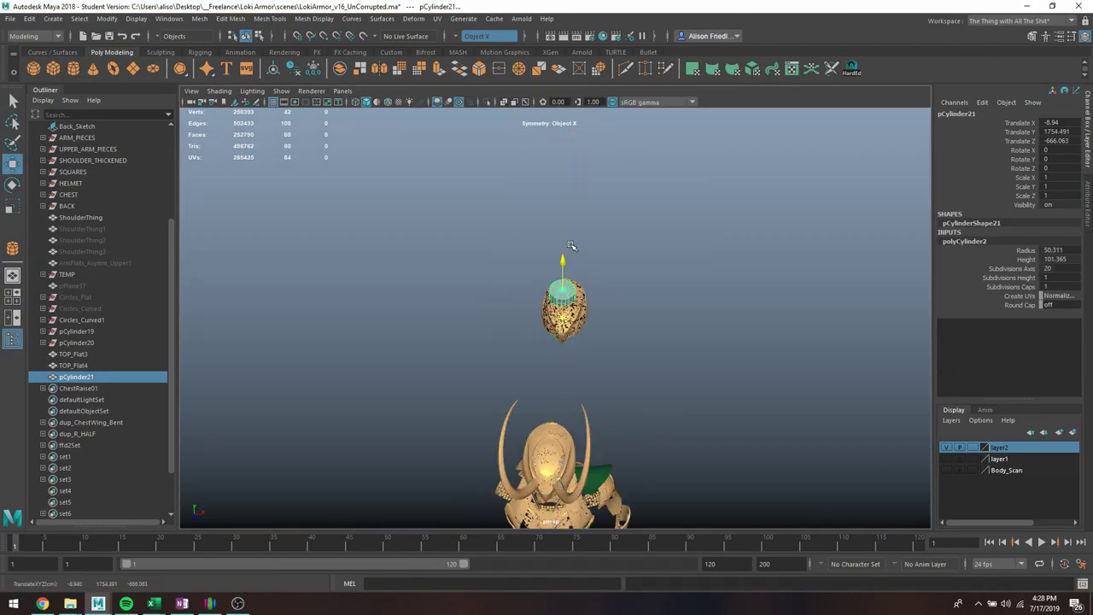
{"action": "key", "text": "f"}
{"action": "left_click", "coordinate": [1059, 123]}
{"action": "type", "text": "0"}
{"action": "key", "text": "Return"}
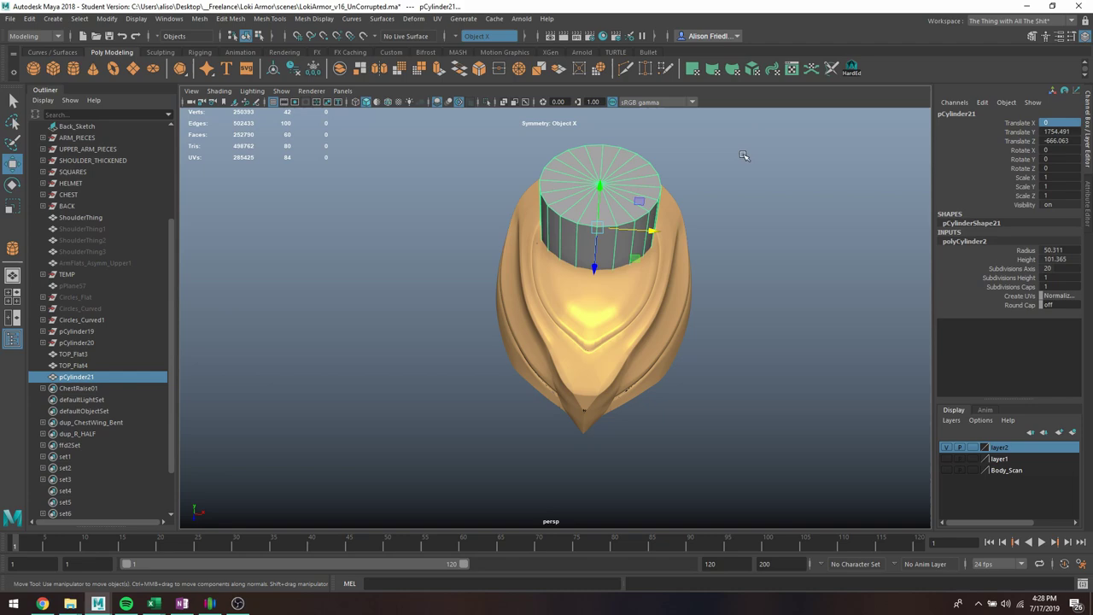
Stretch the cylinder lengthwise into an oval and delete its cap faces so only the wall remains
{"action": "key", "text": "r"}
{"action": "left_click_drag", "start_coordinate": [594, 269], "coordinate": [590, 183]}
{"action": "key", "text": "q"}
{"action": "right_click_drag", "start_coordinate": [661, 270], "coordinate": [676, 299]}
{"action": "key", "text": "4"}
{"action": "left_click_drag", "start_coordinate": [676, 299], "coordinate": [593, 245], "text": "alt"}
{"action": "left_click", "coordinate": [562, 281]}
{"action": "right_click_drag", "start_coordinate": [610, 175], "coordinate": [626, 163]}
Smooth the oval wall twice with 1 division each and shift it along Z to about -630
{"action": "left_click", "coordinate": [199, 19]}
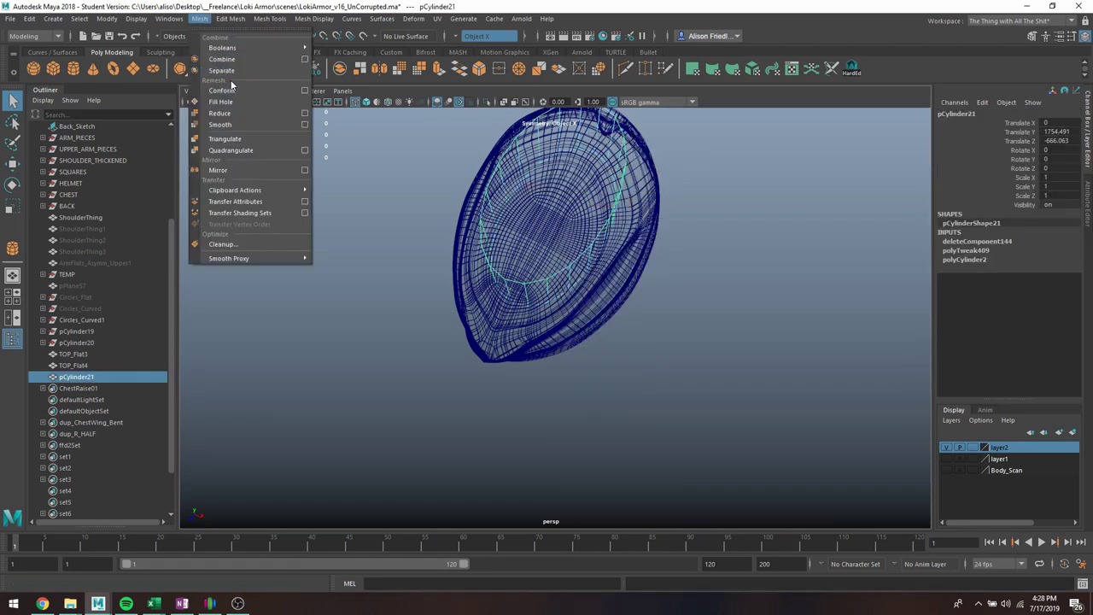
{"action": "left_click", "coordinate": [220, 124]}
{"action": "key", "text": "5"}
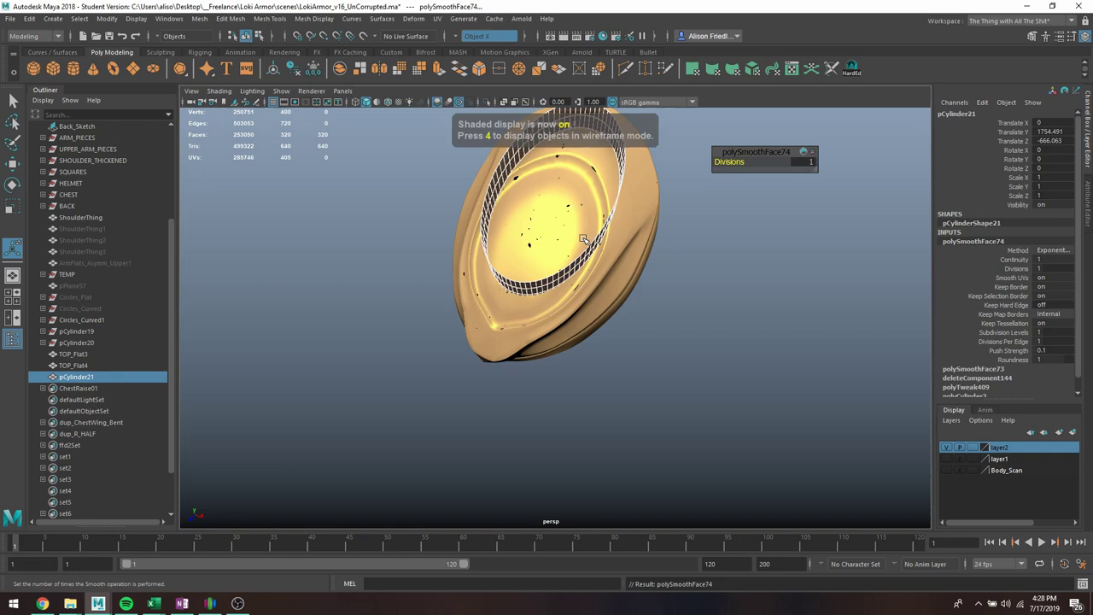
{"action": "key", "text": "f"}
{"action": "key", "text": "w"}
{"action": "left_click", "coordinate": [689, 193]}
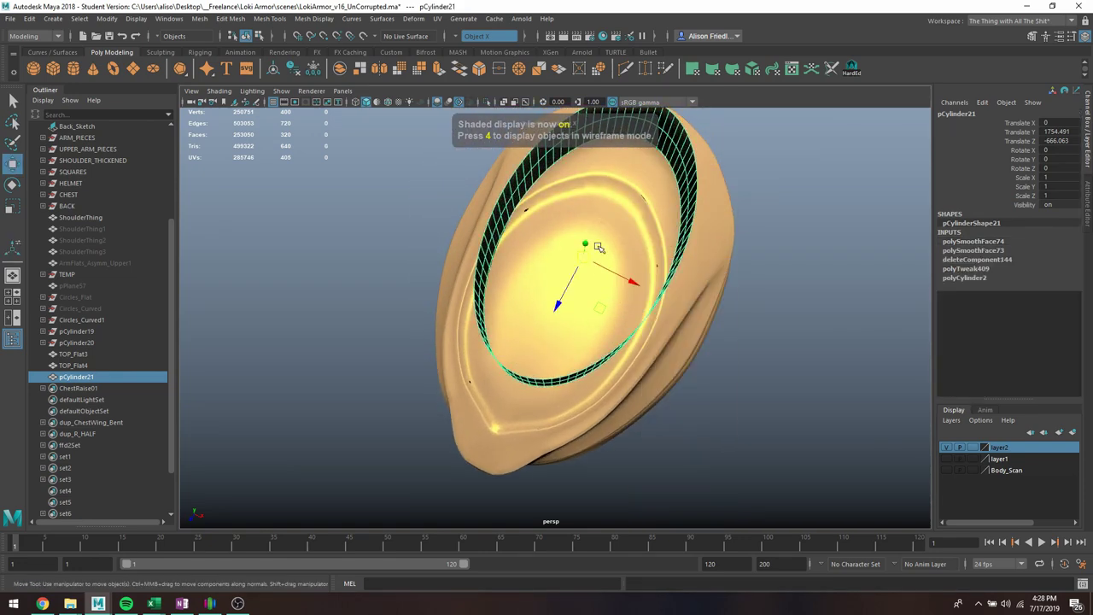
{"action": "mouse_move", "coordinate": [571, 287]}
{"action": "left_mouse_down"}
{"action": "mouse_move", "coordinate": [547, 337]}
{"action": "mouse_move", "coordinate": [568, 302]}
{"action": "left_mouse_up"}
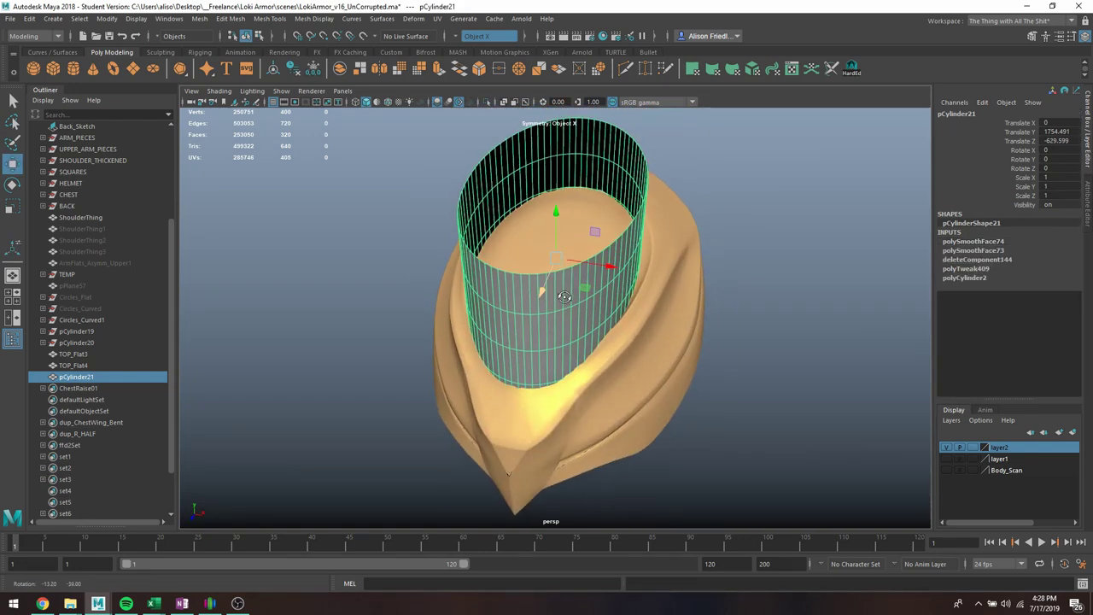
Thicken the oval wall by extruding its faces with a Local Translate Z of 2, and return to object mode
{"action": "left_click", "coordinate": [440, 71]}
{"action": "left_click", "coordinate": [818, 174]}
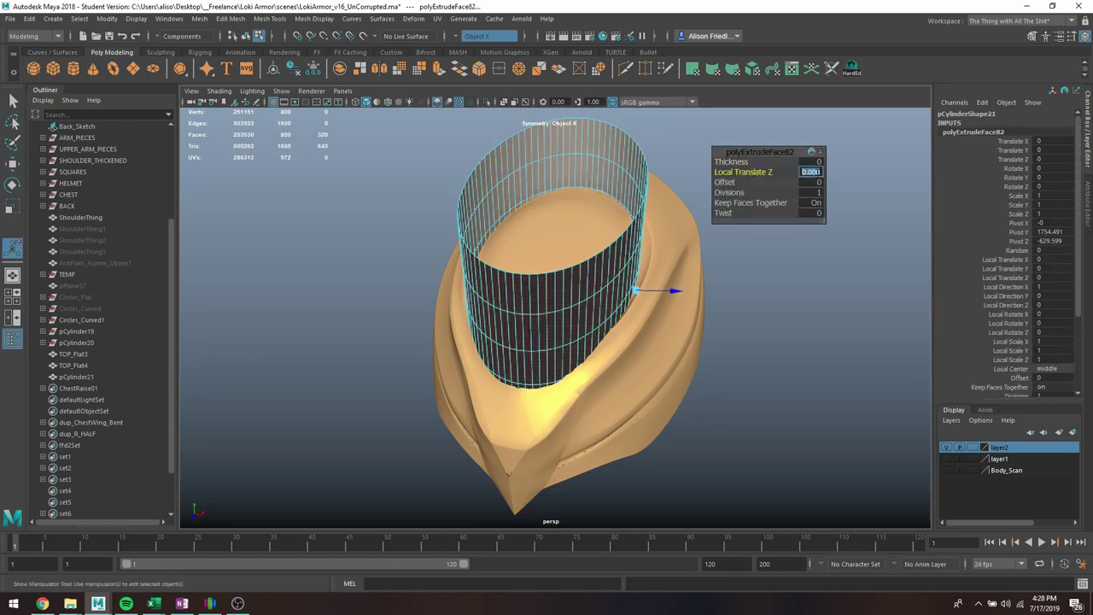
{"action": "type", "text": "2"}
{"action": "right_click_drag", "start_coordinate": [551, 181], "coordinate": [624, 162]}
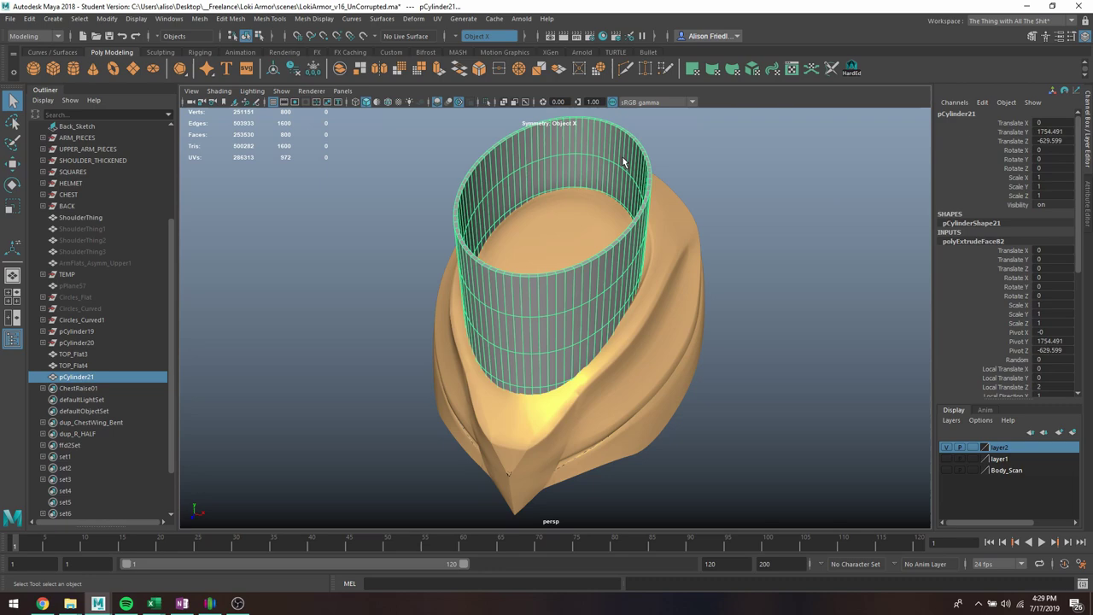
{"action": "left_click_drag", "start_coordinate": [624, 160], "coordinate": [679, 275], "text": "alt"}
{"action": "left_click", "coordinate": [679, 276]}
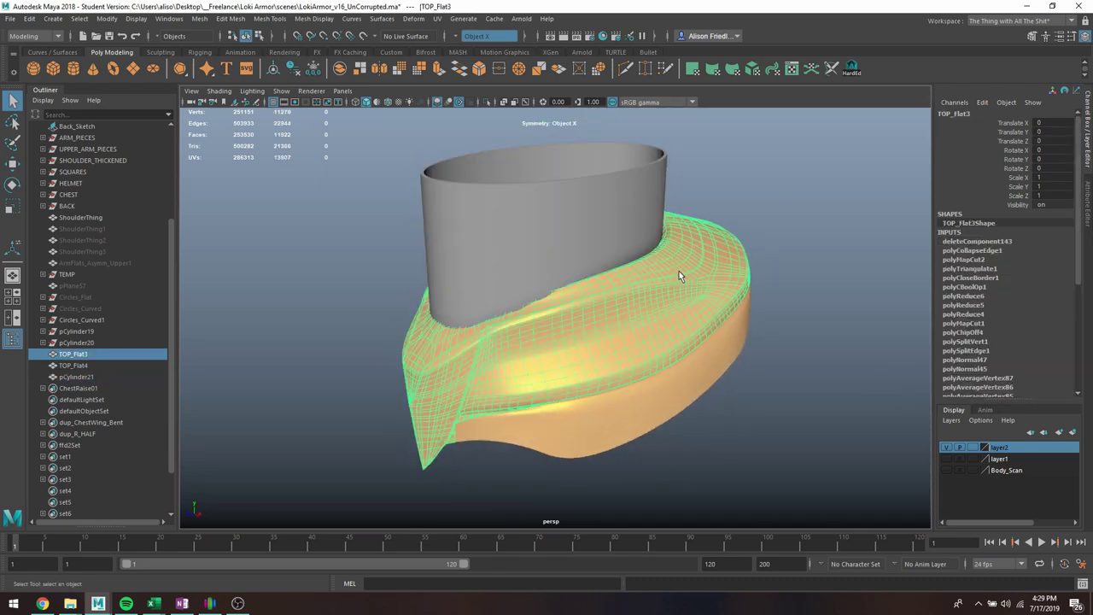
{"action": "left_click", "coordinate": [633, 226], "text": "shift"}
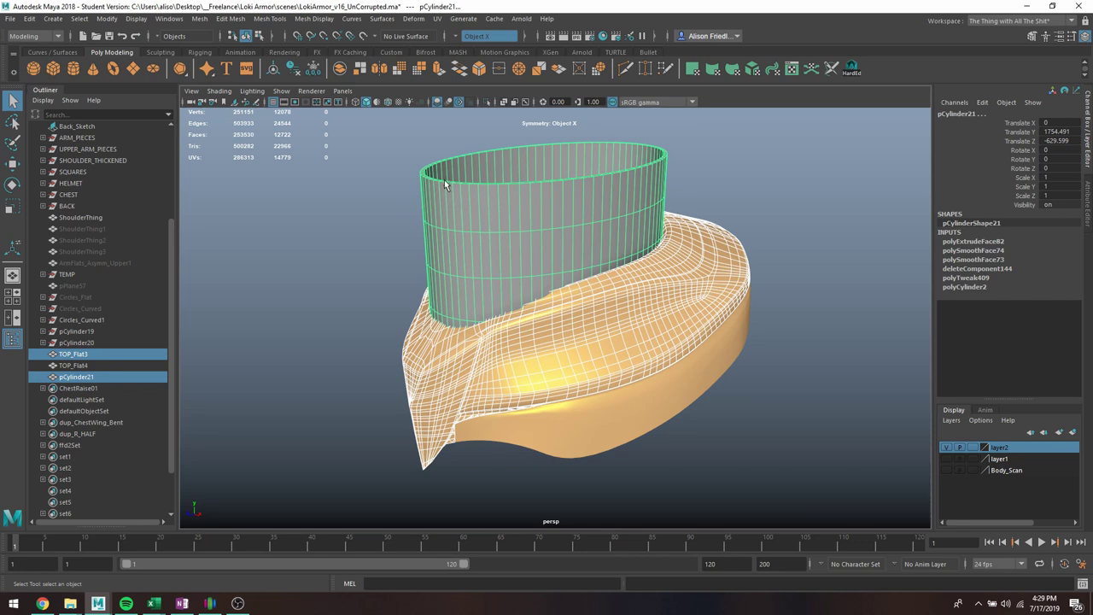
{"action": "key", "text": "ctrl+z"}
{"action": "key", "text": "ctrl+z"}
{"action": "key", "text": "ctrl+z"}
Shift the oval cutter along Z to about -650.6 and subtract it from TOP_Flat3 with a Boolean difference
{"action": "left_click_drag", "start_coordinate": [542, 243], "coordinate": [540, 244]}
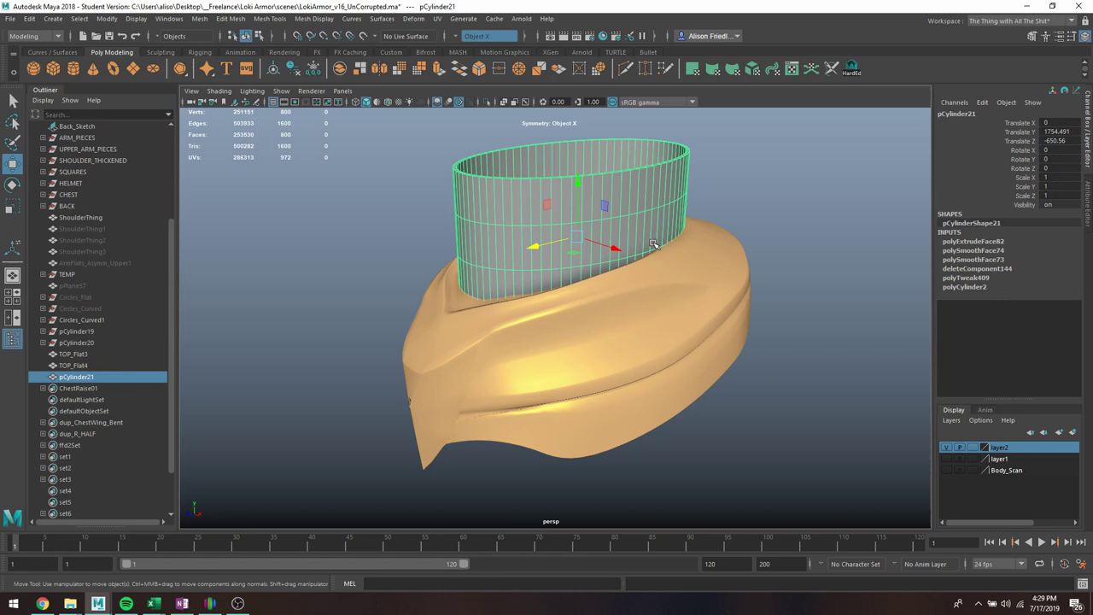
{"action": "left_click", "coordinate": [693, 298]}
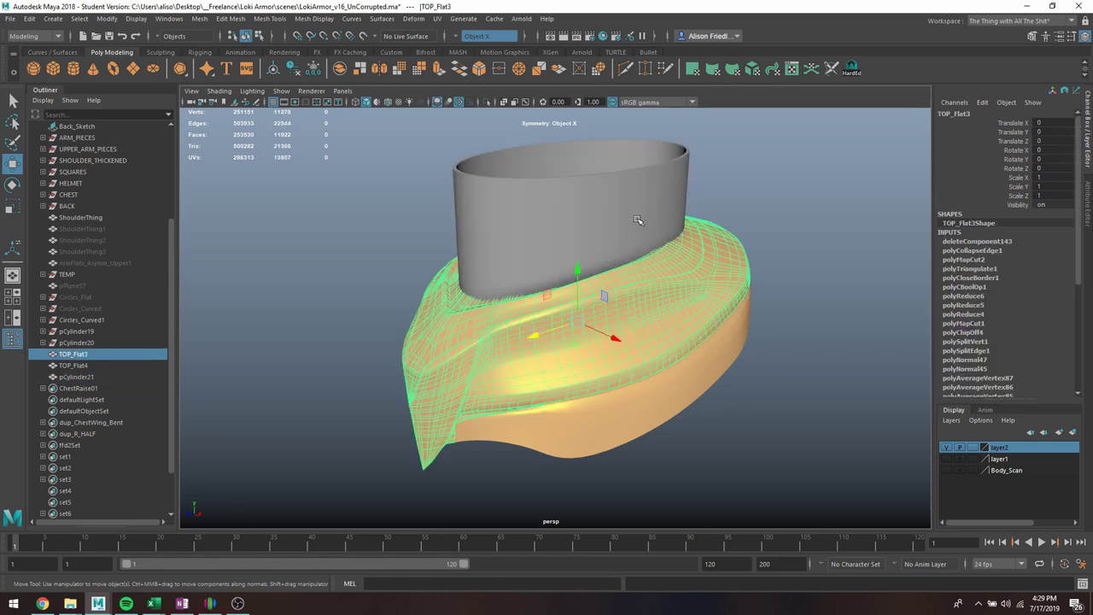
{"action": "left_click", "coordinate": [638, 222], "text": "shift"}
{"action": "key", "text": "g"}
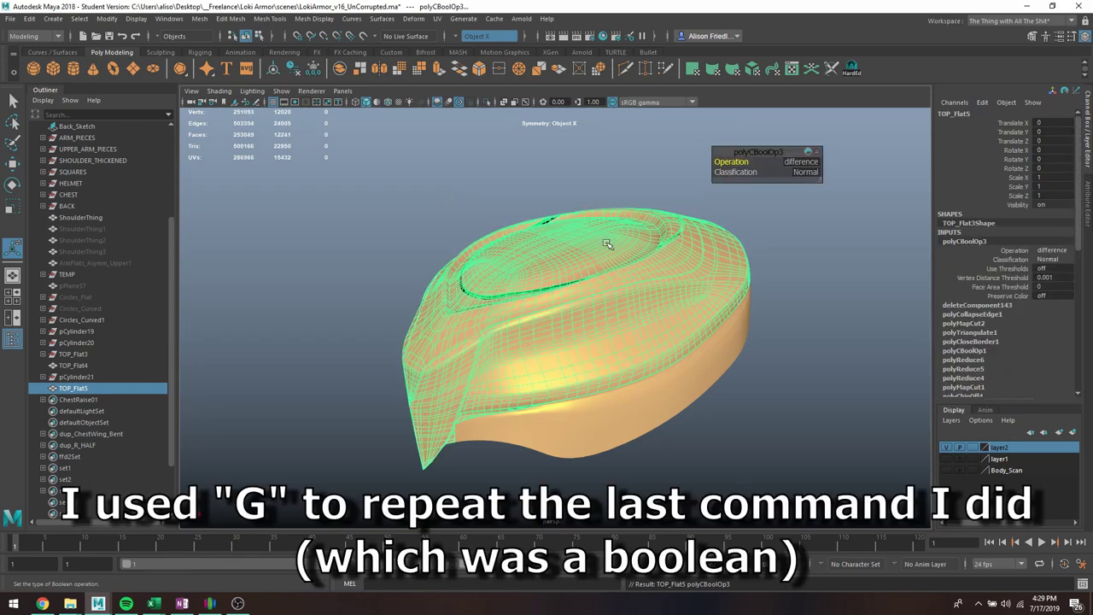
Examine the oval cut around the top section of the armor piece from above and from an angle
{"action": "left_click_drag", "start_coordinate": [677, 235], "coordinate": [696, 338], "text": "alt"}
{"action": "left_click_drag", "start_coordinate": [526, 441], "coordinate": [573, 436], "text": "alt"}
{"action": "right_click_drag", "start_coordinate": [572, 435], "coordinate": [619, 419], "text": "alt"}
{"action": "middle_click_drag", "start_coordinate": [619, 419], "coordinate": [606, 461], "text": "alt"}
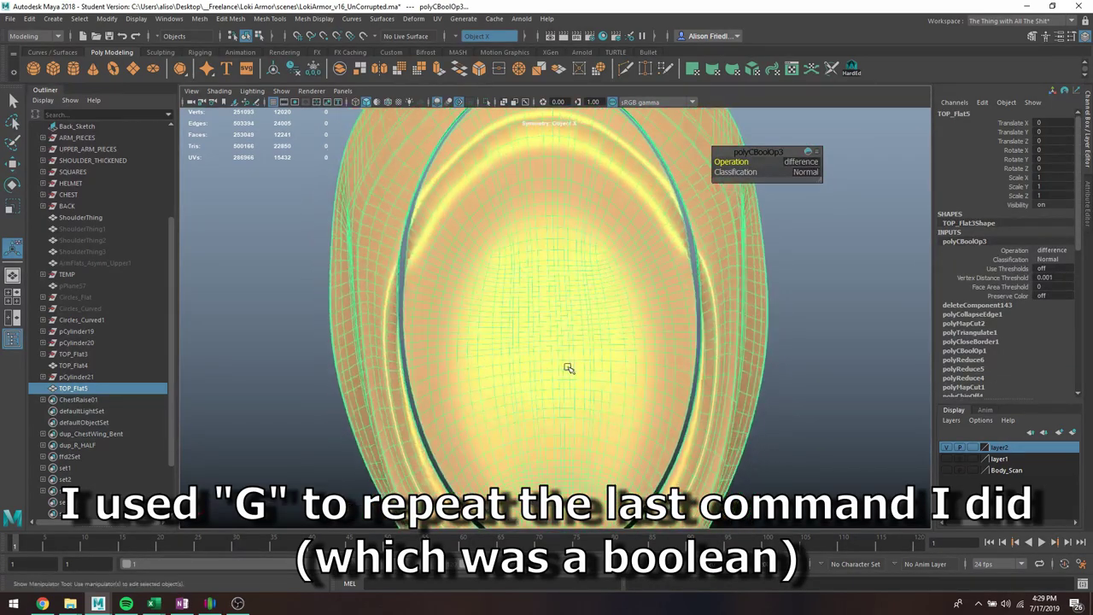
{"action": "right_click_drag", "start_coordinate": [569, 368], "coordinate": [511, 385], "text": "alt"}
{"action": "scroll", "coordinate": [607, 296], "scroll_direction": "up", "scroll_amount": 2}
{"action": "left_click_drag", "start_coordinate": [606, 296], "coordinate": [462, 301], "text": "alt"}
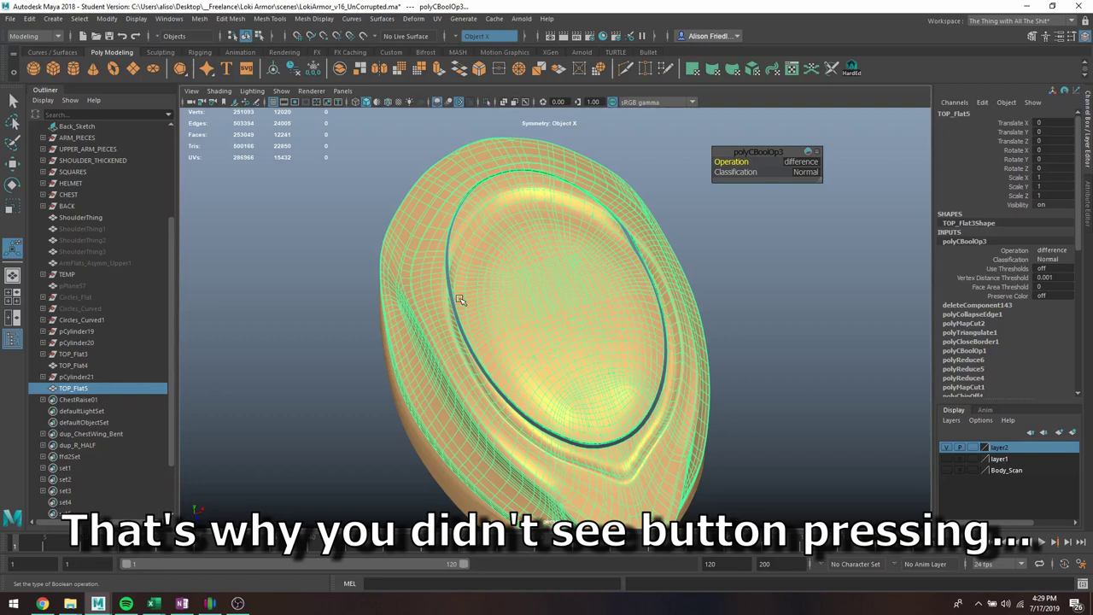
Run a mesh Cleanup on TOP_Flat5 covering faces with more than 4 sides, lamina faces and nonmanifold geometry, and return to object mode
{"action": "left_click", "coordinate": [199, 18]}
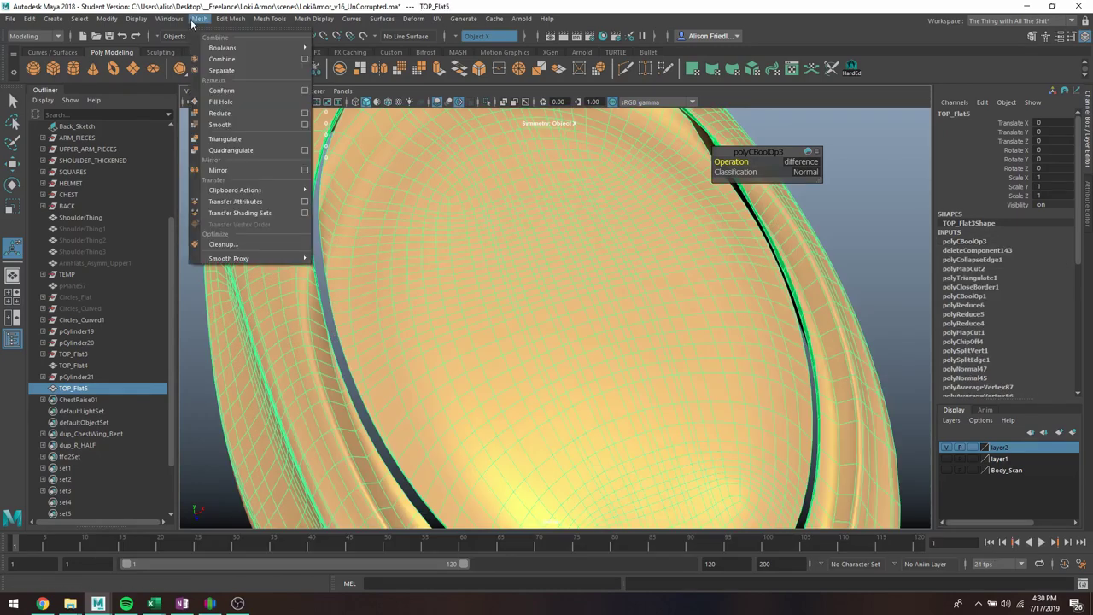
{"action": "left_click", "coordinate": [308, 244]}
{"action": "left_click", "coordinate": [270, 318]}
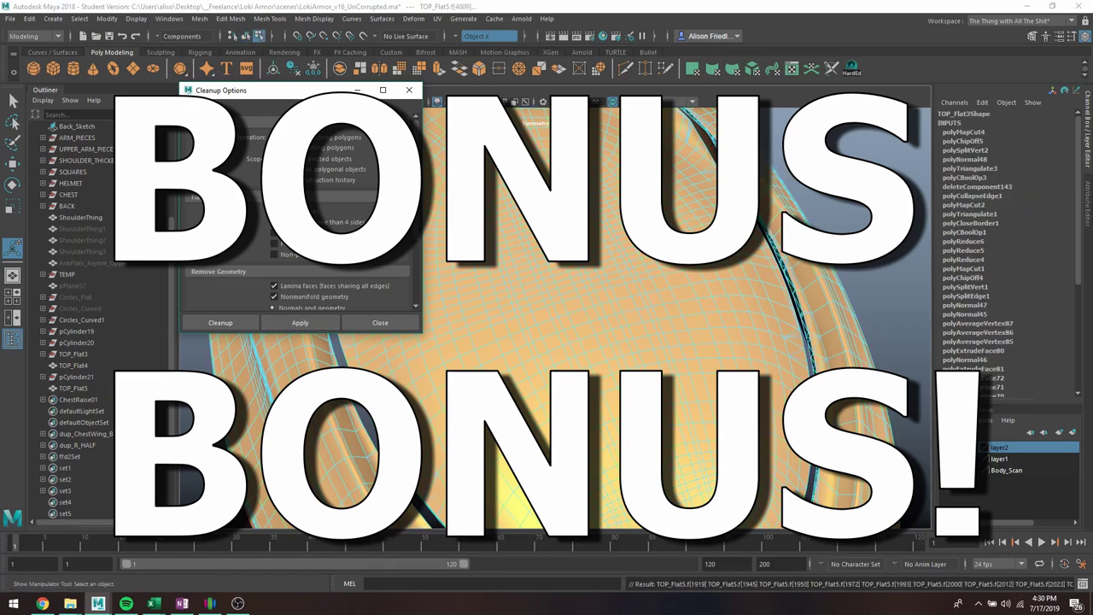
{"action": "right_click_drag", "start_coordinate": [674, 154], "coordinate": [845, 138]}
{"action": "left_click", "coordinate": [409, 90]}
{"action": "left_click", "coordinate": [584, 243]}
{"action": "key", "text": "f"}
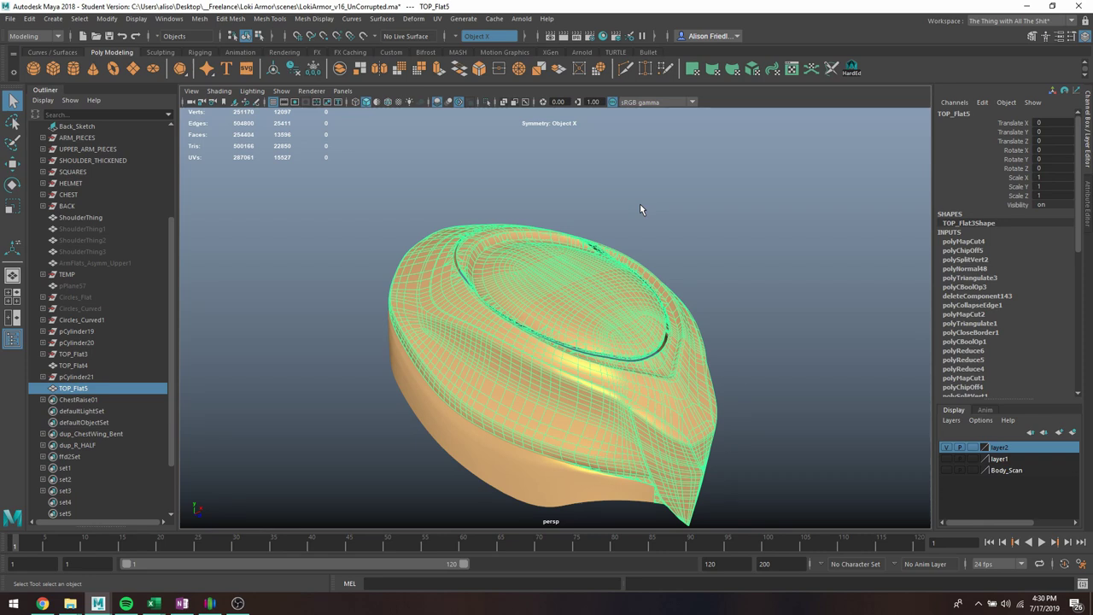
Separate TOP_Flat5 into its disconnected pieces and select the oval top section for moving
{"action": "left_click", "coordinate": [205, 19]}
{"action": "left_click", "coordinate": [227, 69]}
{"action": "left_click", "coordinate": [560, 271]}
{"action": "key", "text": "w"}
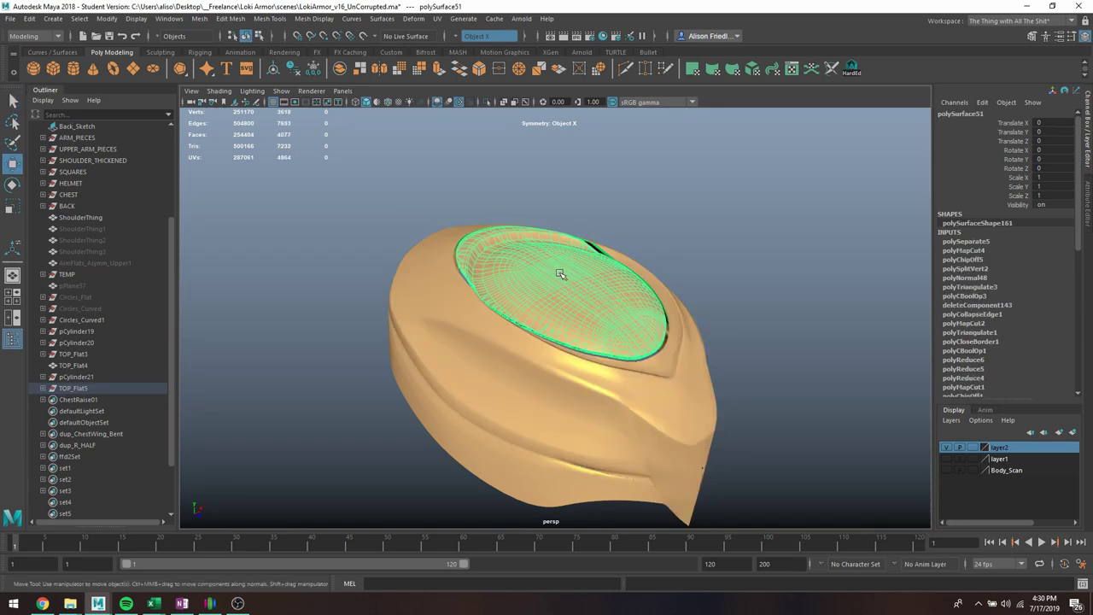
Center the pivot of the oval top section and raise it along Y to about 79.6
{"action": "left_click", "coordinate": [107, 18]}
{"action": "left_click", "coordinate": [158, 102]}
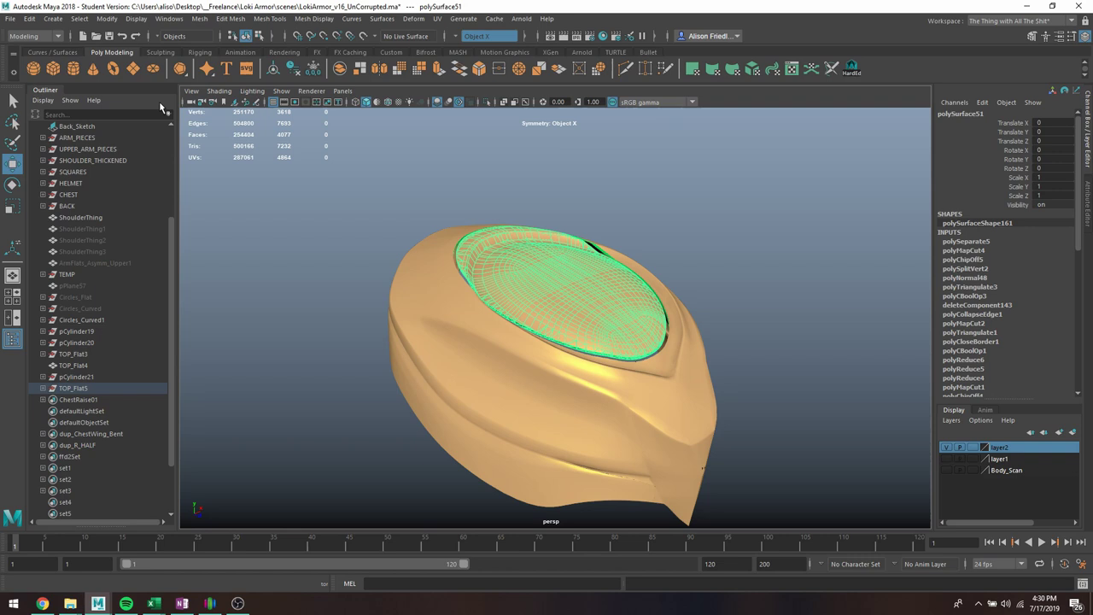
{"action": "left_click_drag", "start_coordinate": [552, 258], "coordinate": [552, 137]}
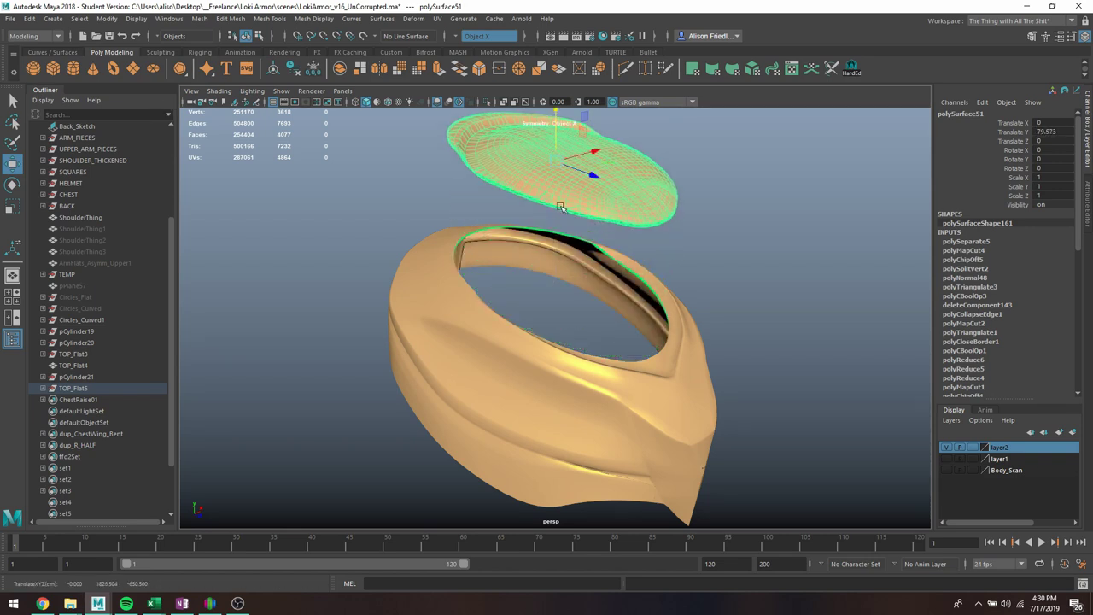
Center the pivot of the main shell piece and raise it along Y to about 76.8, away from the side band
{"action": "left_click", "coordinate": [522, 340]}
{"action": "scroll", "coordinate": [547, 359], "scroll_direction": "down", "scroll_amount": 5}
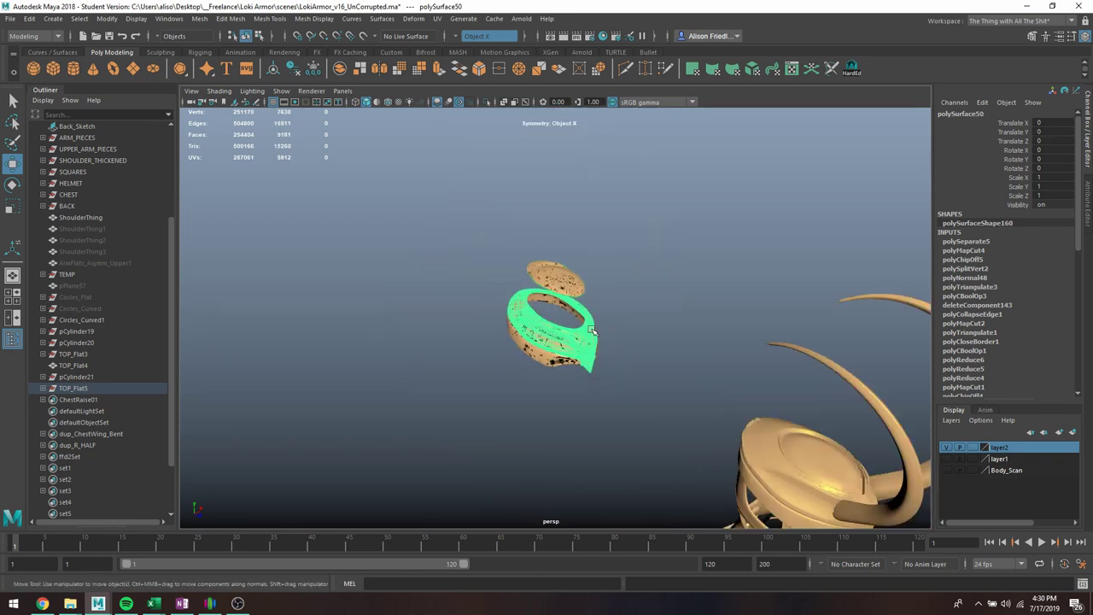
{"action": "key", "text": "g"}
{"action": "mouse_move", "coordinate": [564, 299]}
{"action": "left_mouse_down", "text": "alt"}
{"action": "mouse_move", "coordinate": [632, 319]}
{"action": "mouse_move", "coordinate": [633, 336]}
{"action": "mouse_move", "coordinate": [581, 296]}
{"action": "mouse_move", "coordinate": [569, 317]}
{"action": "left_mouse_up", "text": "alt"}
{"action": "scroll", "coordinate": [628, 339], "scroll_direction": "up", "scroll_amount": 5}
{"action": "left_click", "coordinate": [554, 238]}
{"action": "scroll", "coordinate": [555, 218], "scroll_direction": "up", "scroll_amount": 4}
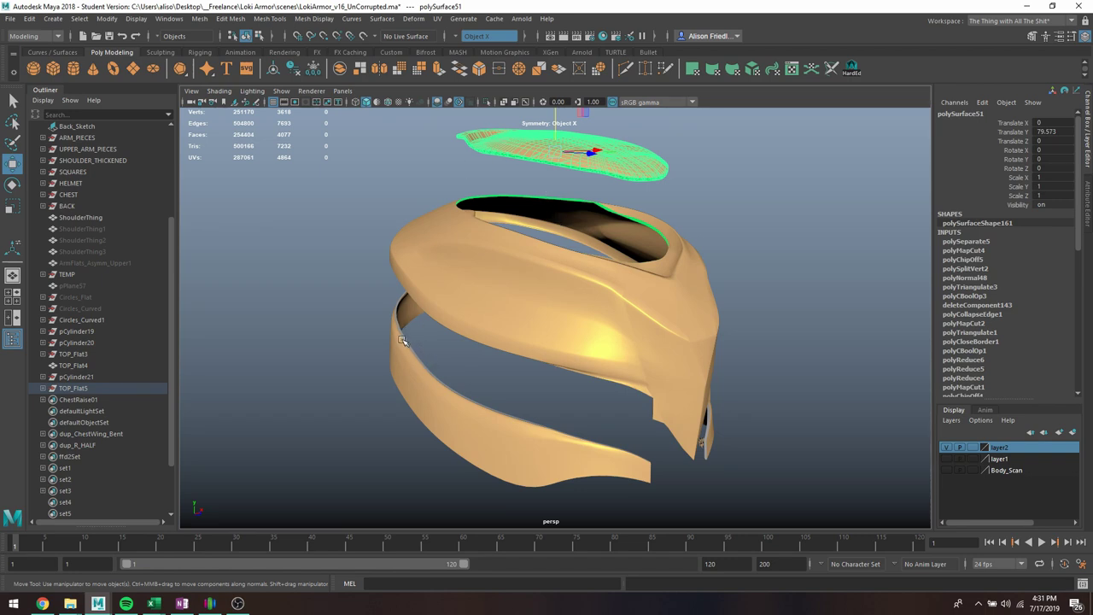
{"action": "left_click", "coordinate": [459, 230]}
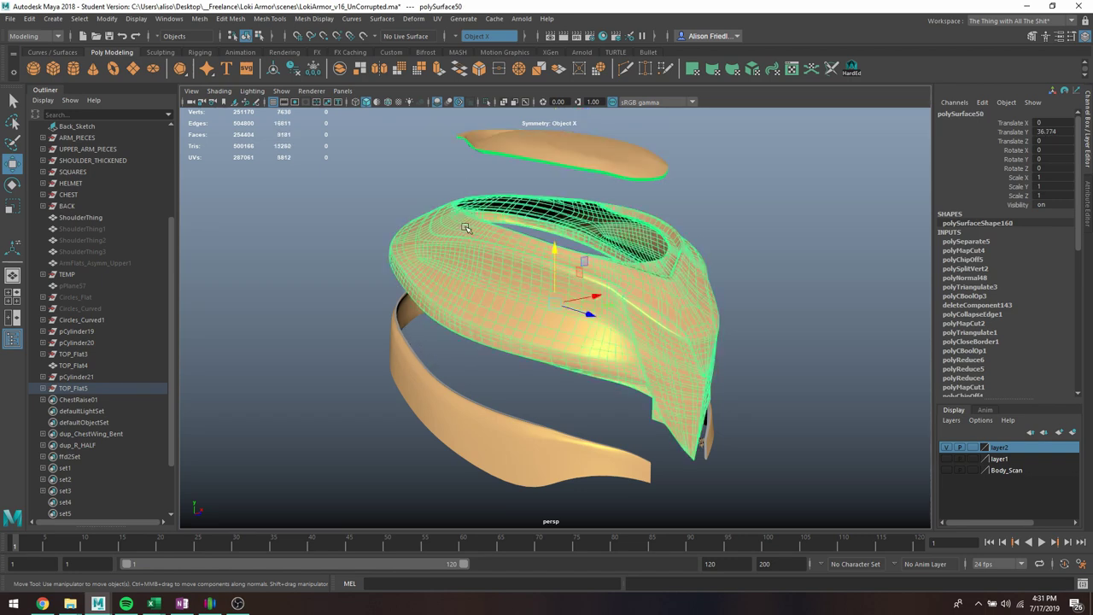